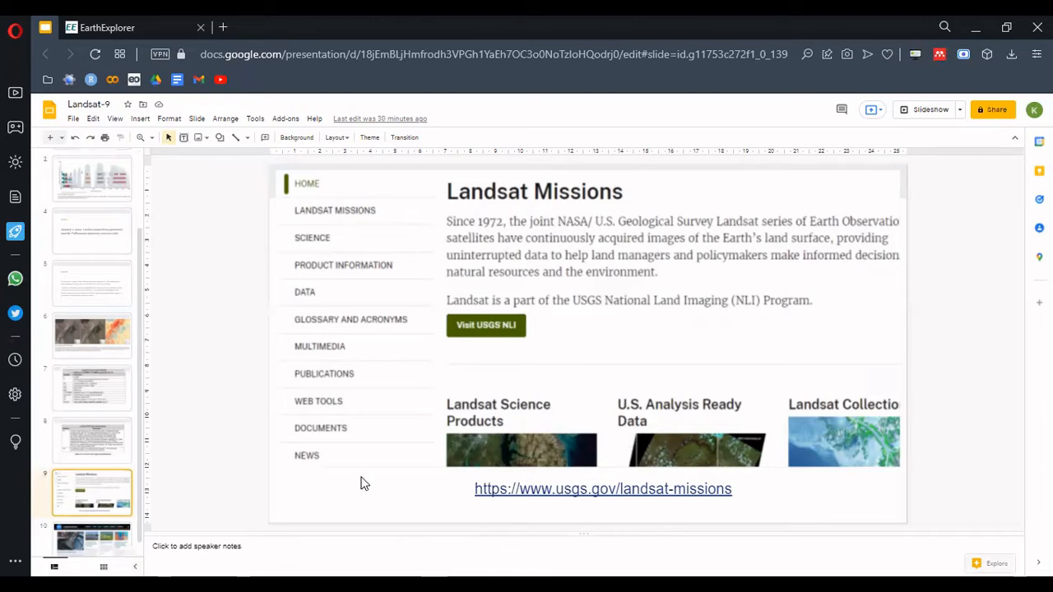
Review the closing slides showing the Landsat Missions and NASA Landsat Science websites
scroll(138, 437, "down", 1)
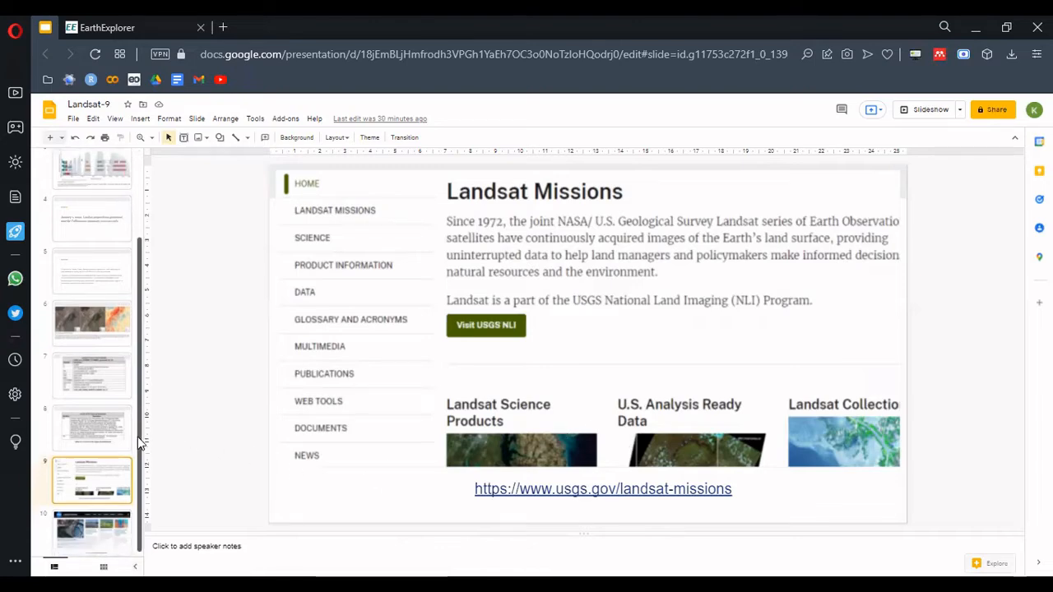
left_click_drag(137, 437, 134, 472)
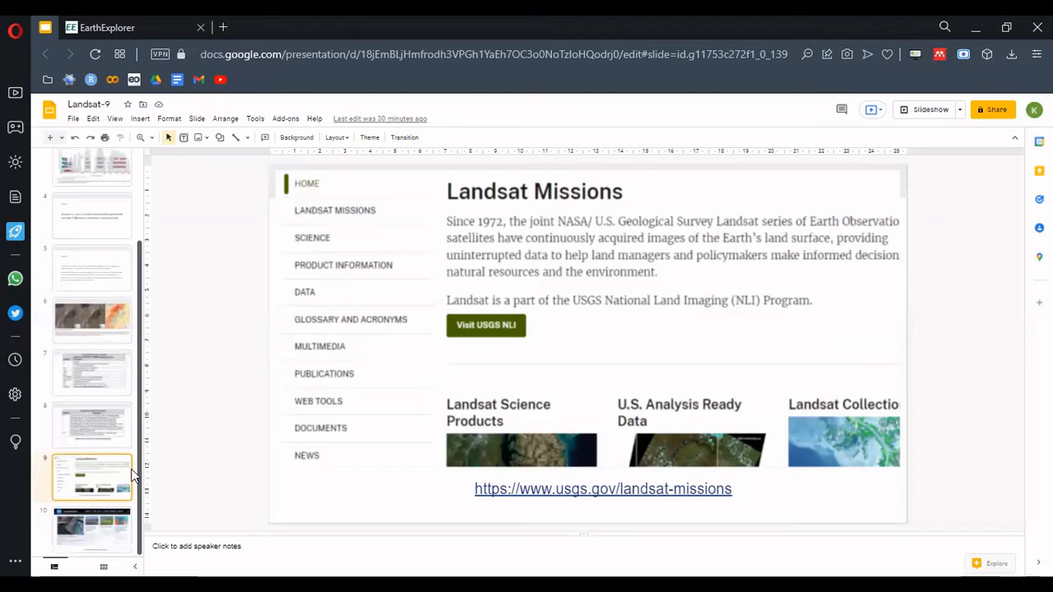
left_click(91, 527)
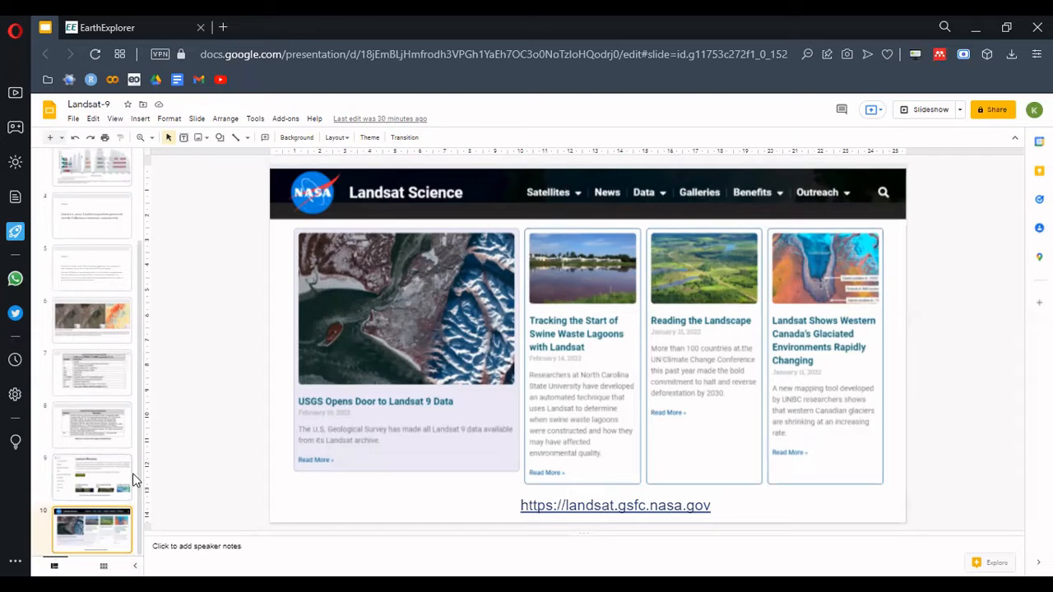
left_click(83, 494)
left_click(83, 526)
Switch to the EarthExplorer website and bring Asia into view on the search map
left_click(140, 16)
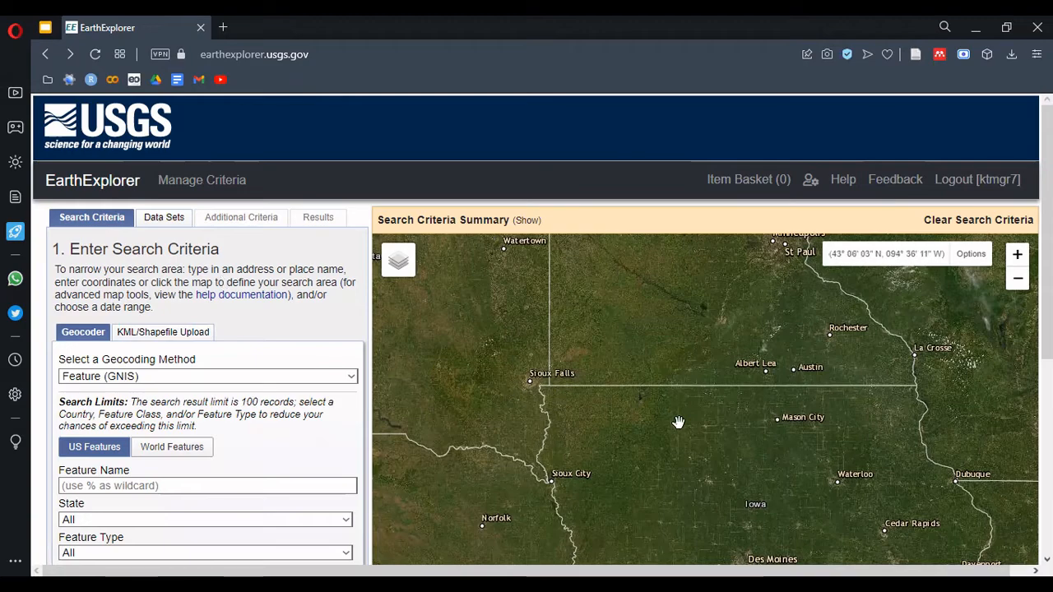
left_click_drag(678, 423, 594, 381)
scroll(594, 381, "down", 4)
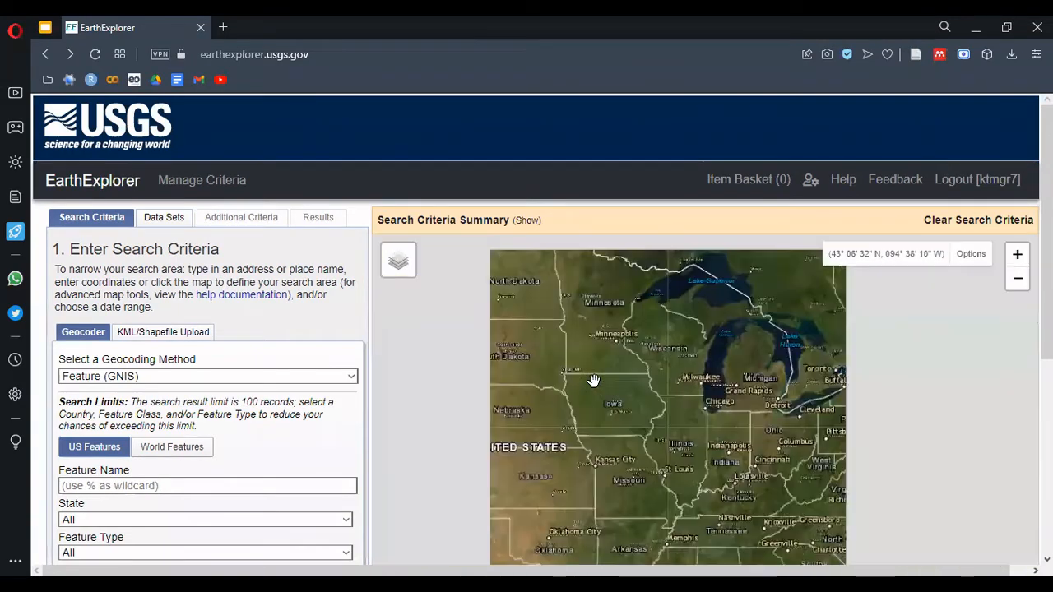
left_click_drag(905, 418, 544, 366)
left_click_drag(769, 416, 536, 383)
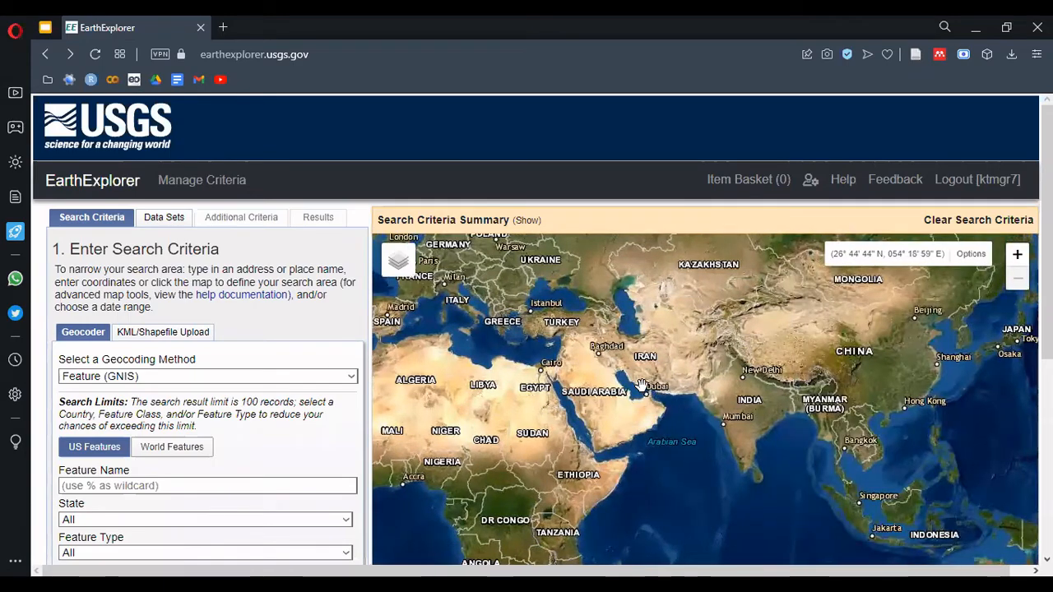
Place a four-point search polygon on the map reaching from Bangladesh and Myanmar to Cambodia and the Pacific
left_click(1017, 255)
scroll(1017, 255, "down", 2)
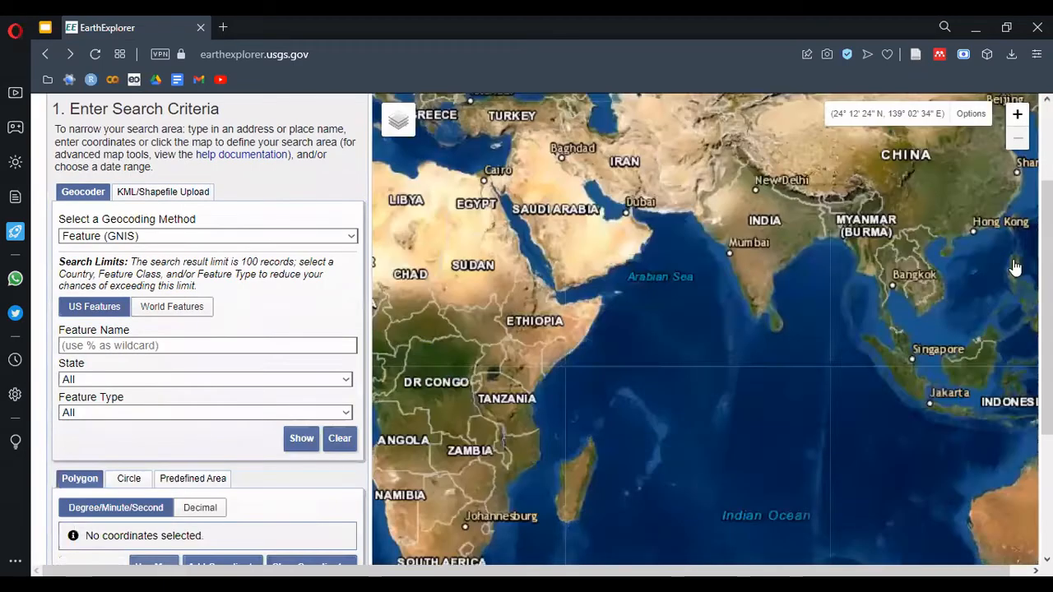
left_click_drag(858, 249, 806, 410)
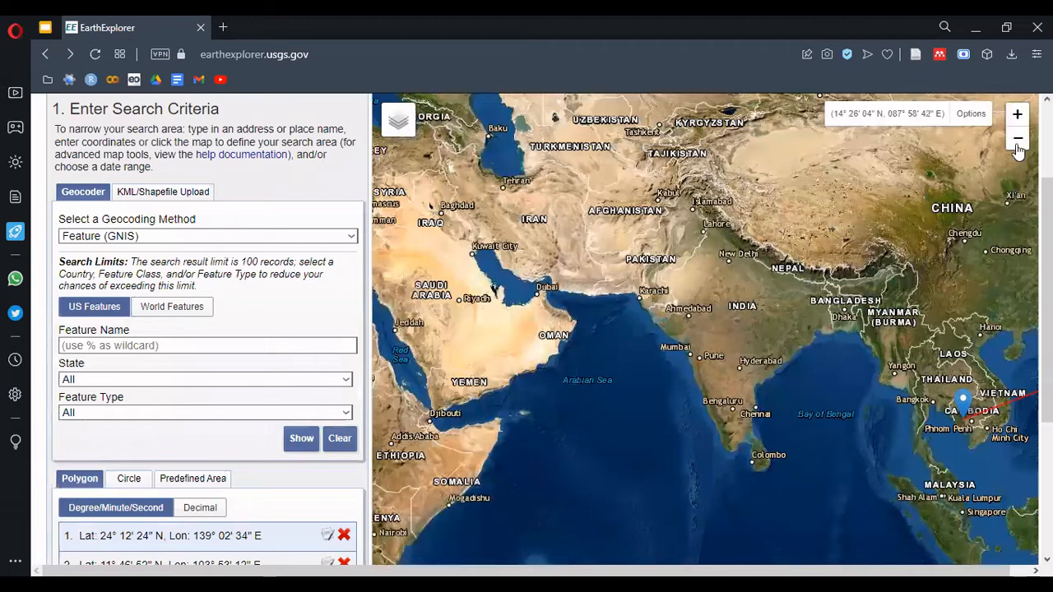
left_click(1018, 142)
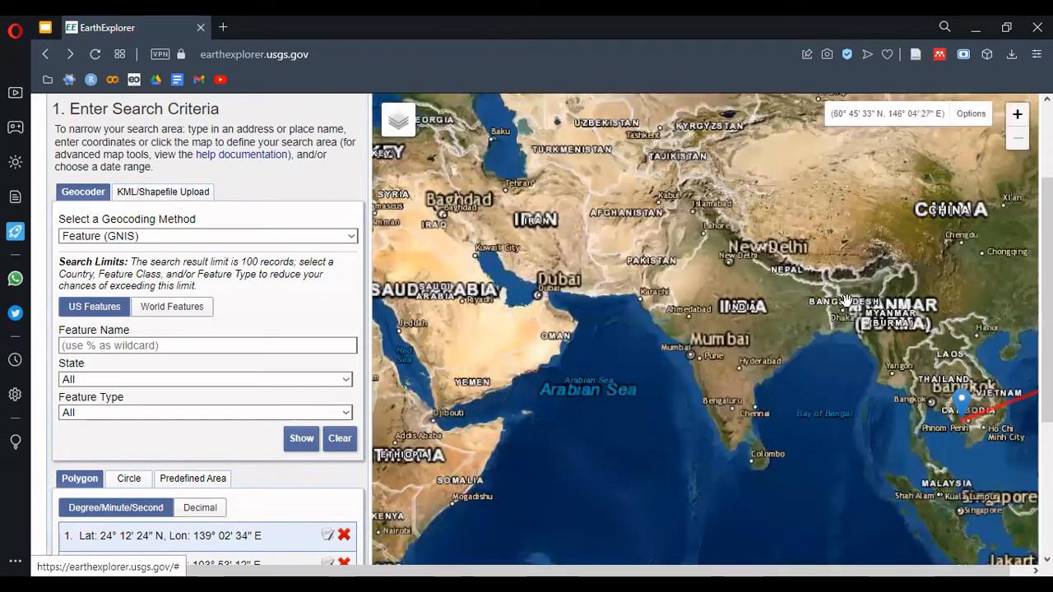
left_click_drag(848, 301, 681, 287)
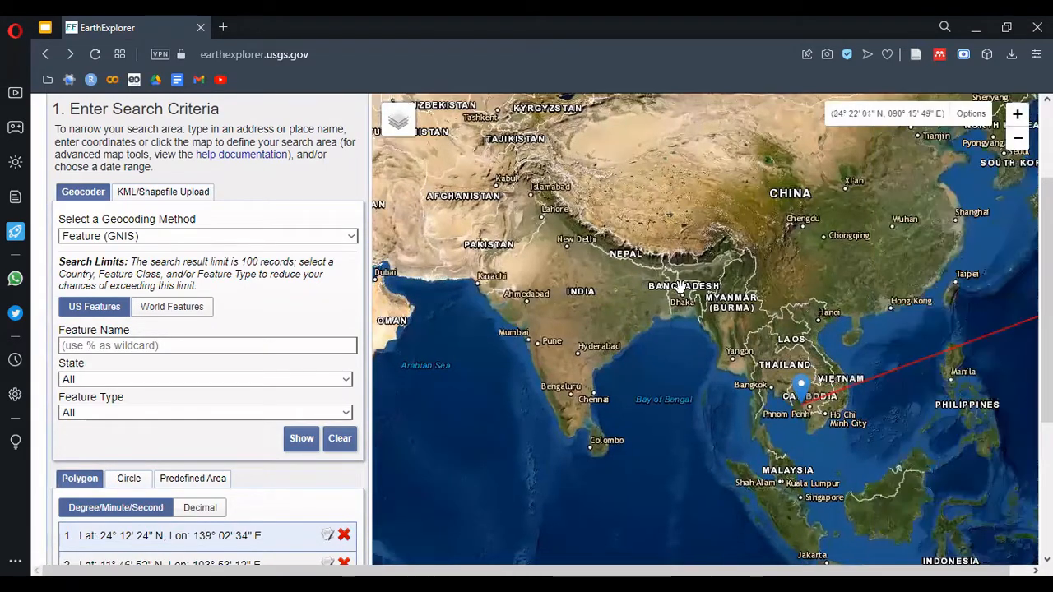
left_click(681, 284)
left_click(623, 358)
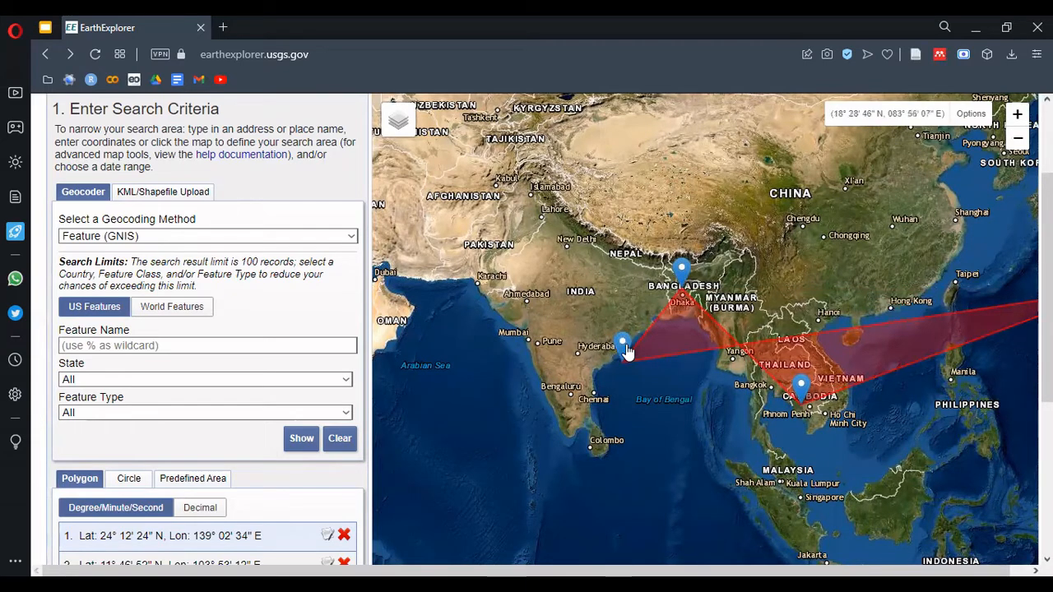
left_click_drag(623, 349, 746, 272)
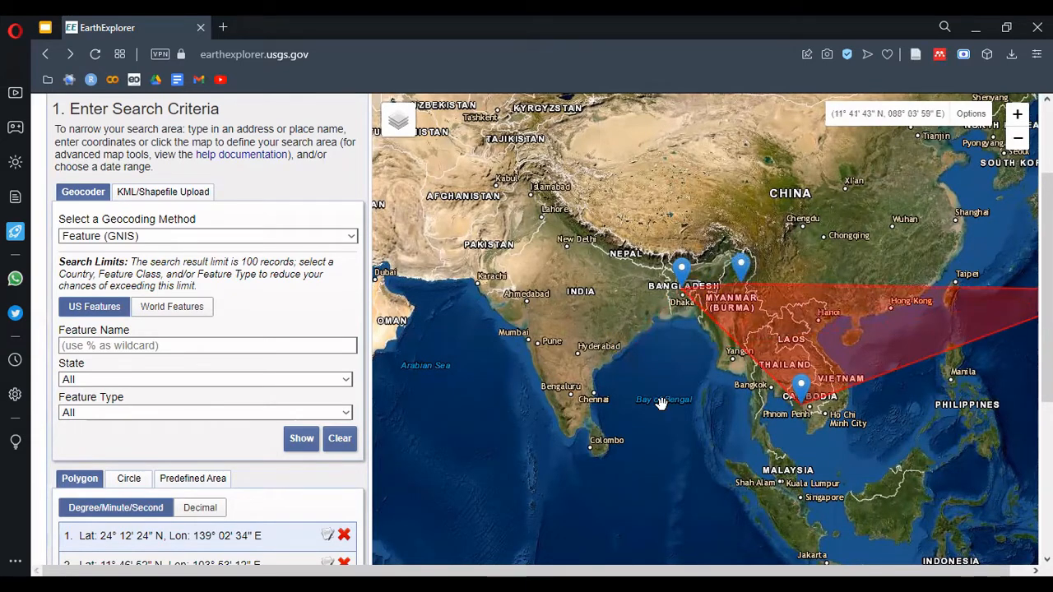
left_click_drag(661, 403, 532, 400)
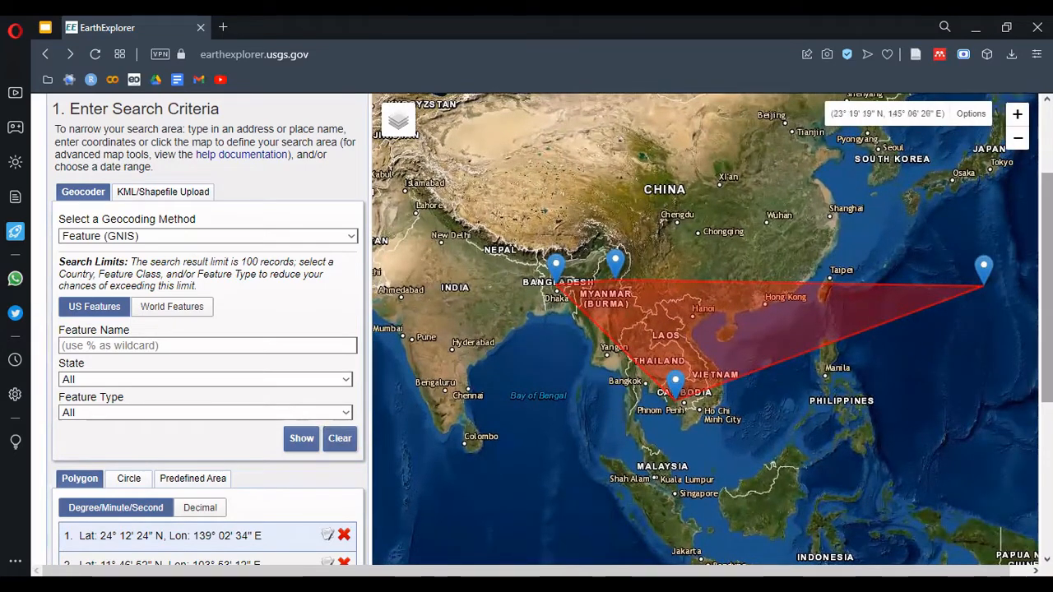
Clear all coordinates of the search polygon
scroll(1047, 329, "down", 2)
scroll(247, 452, "down", 1)
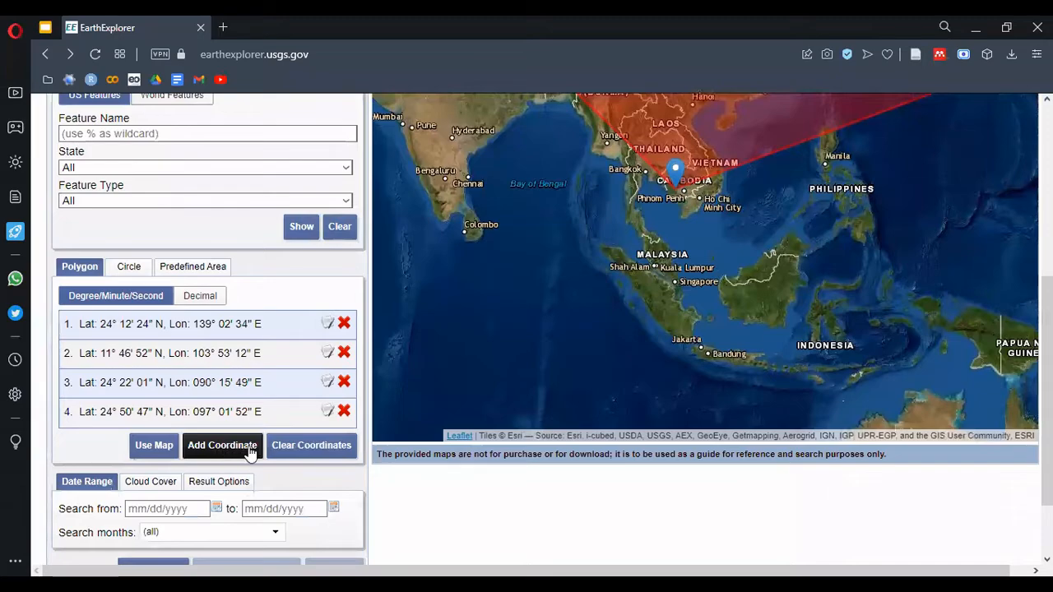
left_click(309, 446)
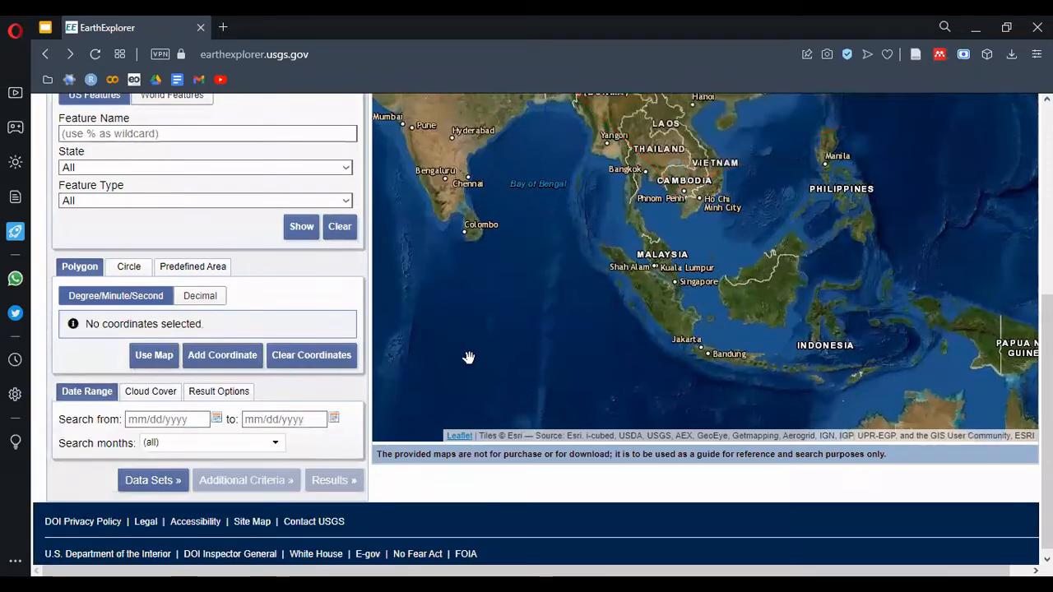
Place a single search coordinate at Pokhara, Nepal, at about 28° 10' N, 84° 01' E
left_click_drag(508, 255, 633, 390)
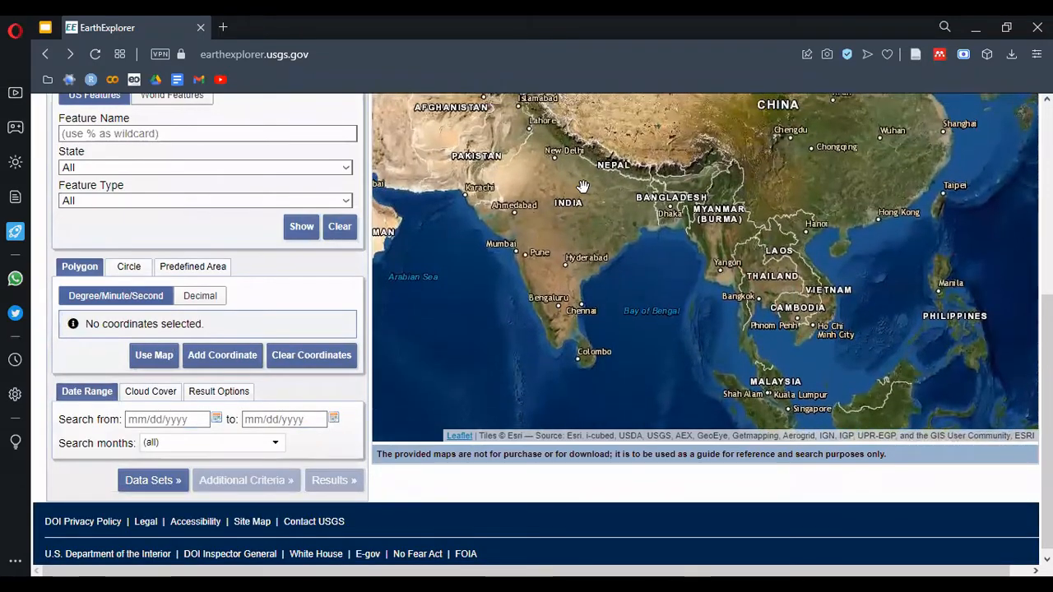
left_click_drag(583, 190, 585, 287)
scroll(619, 239, "up", 3)
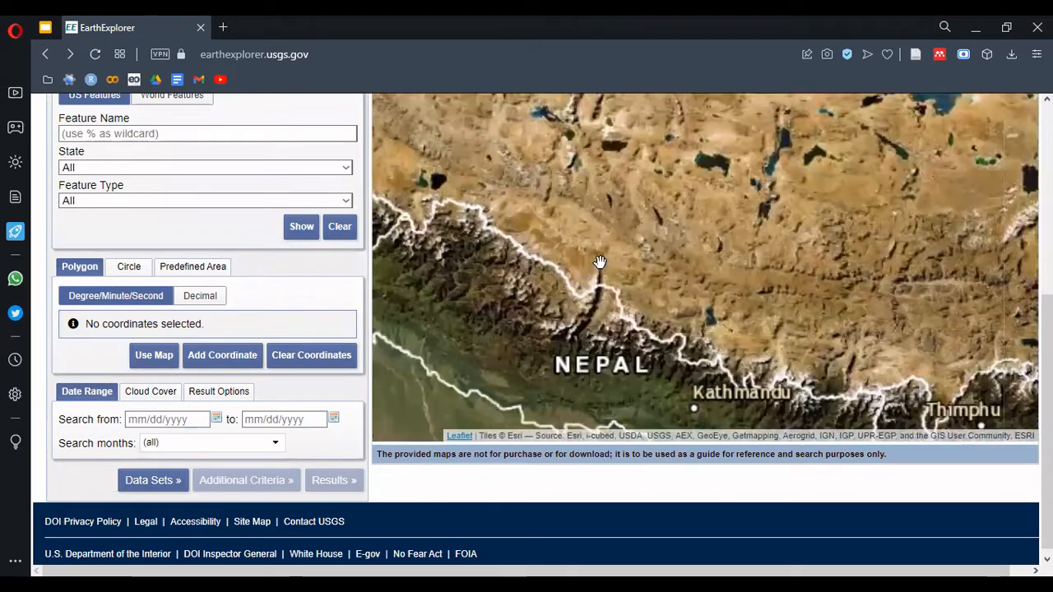
left_click_drag(514, 338, 514, 281)
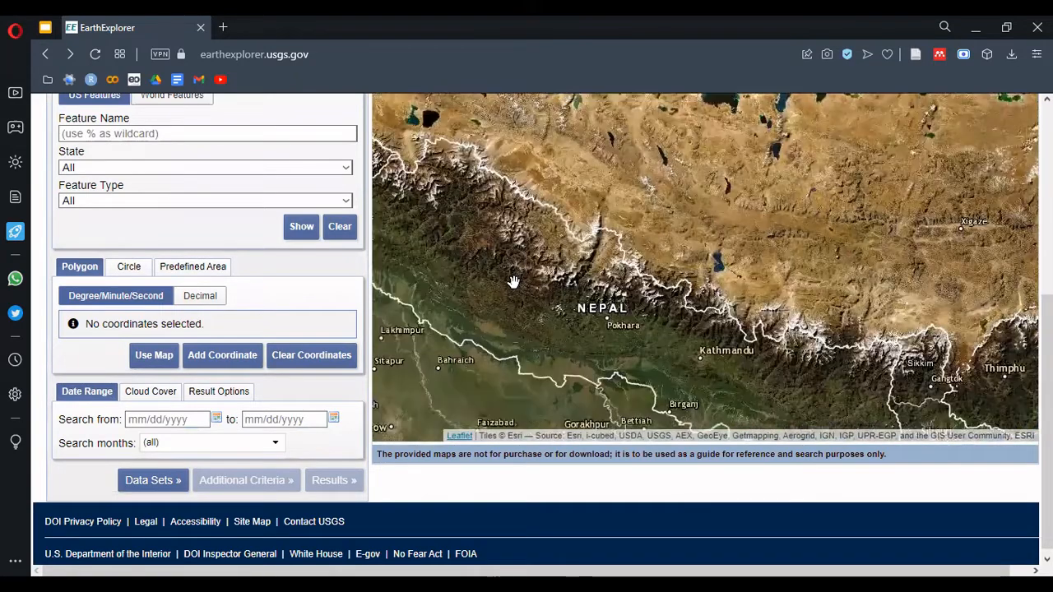
left_click(608, 317)
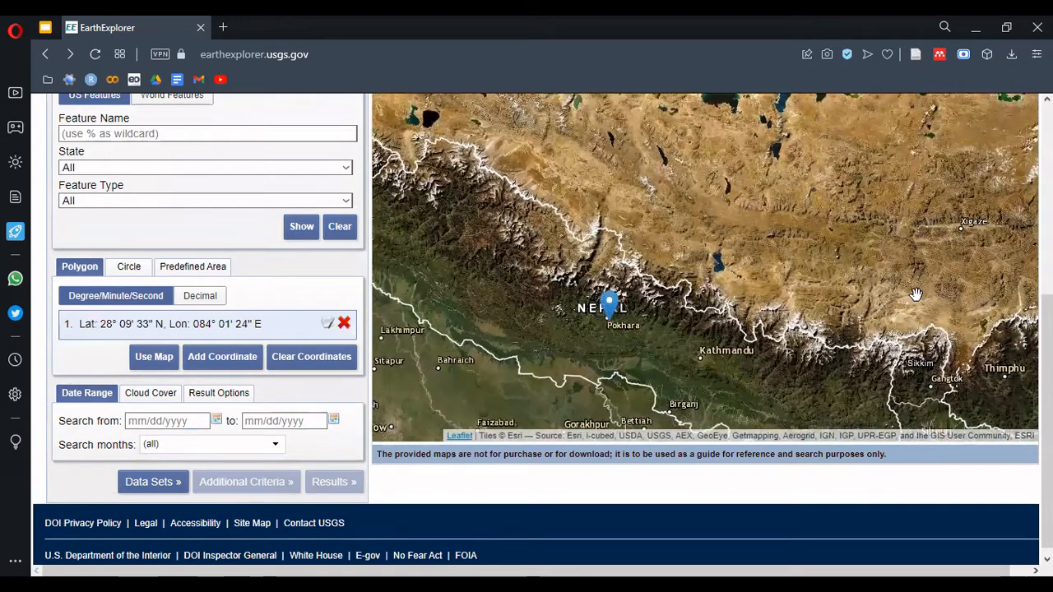
Examine the available geocoding methods and the KML/Shapefile upload options for defining a search area
scroll(544, 329, "up", 2)
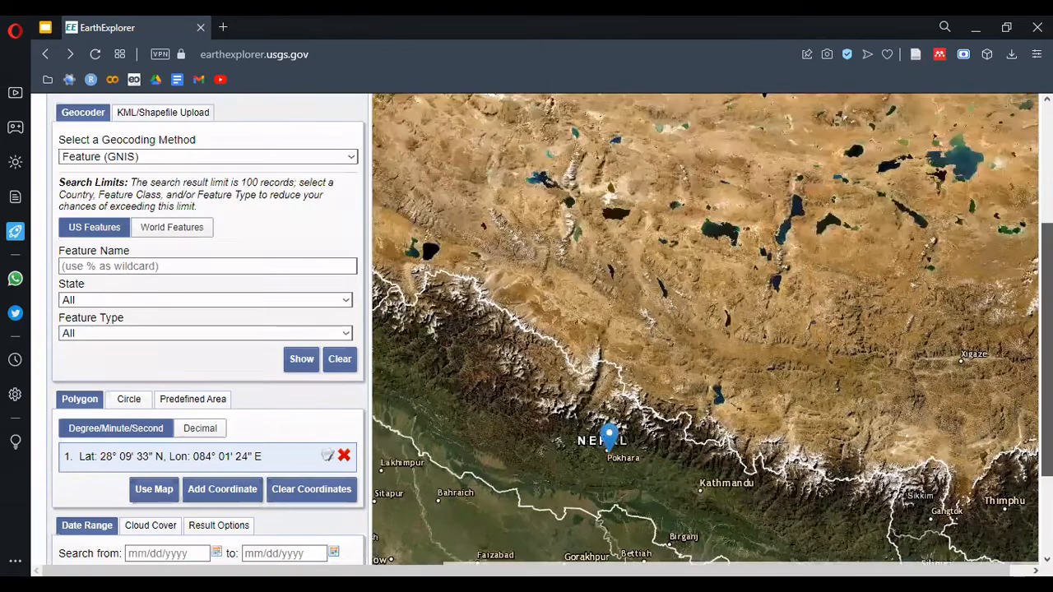
scroll(420, 265, "up", 1)
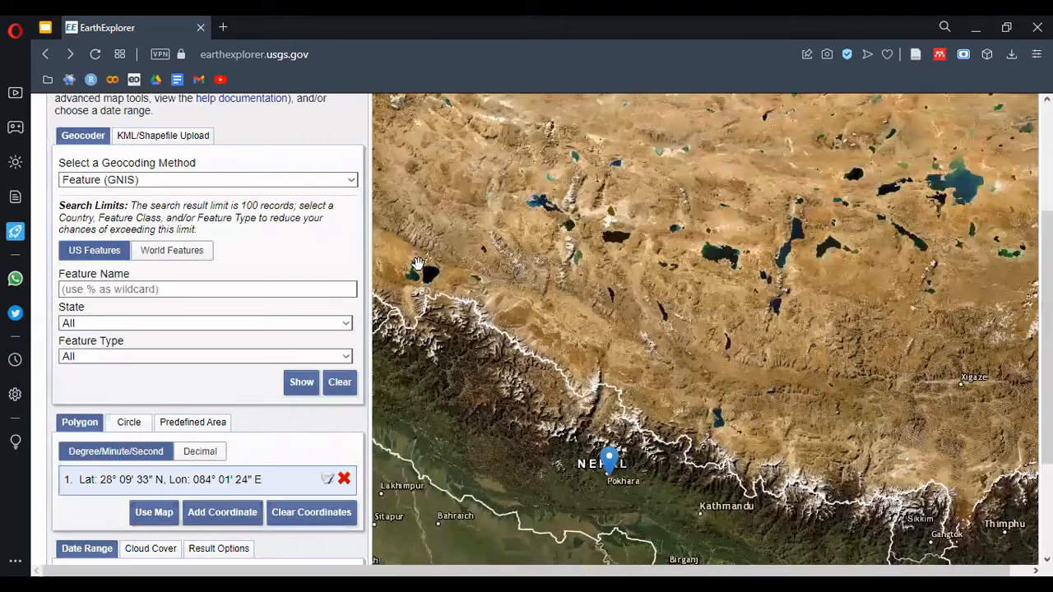
scroll(300, 230, "up", 1)
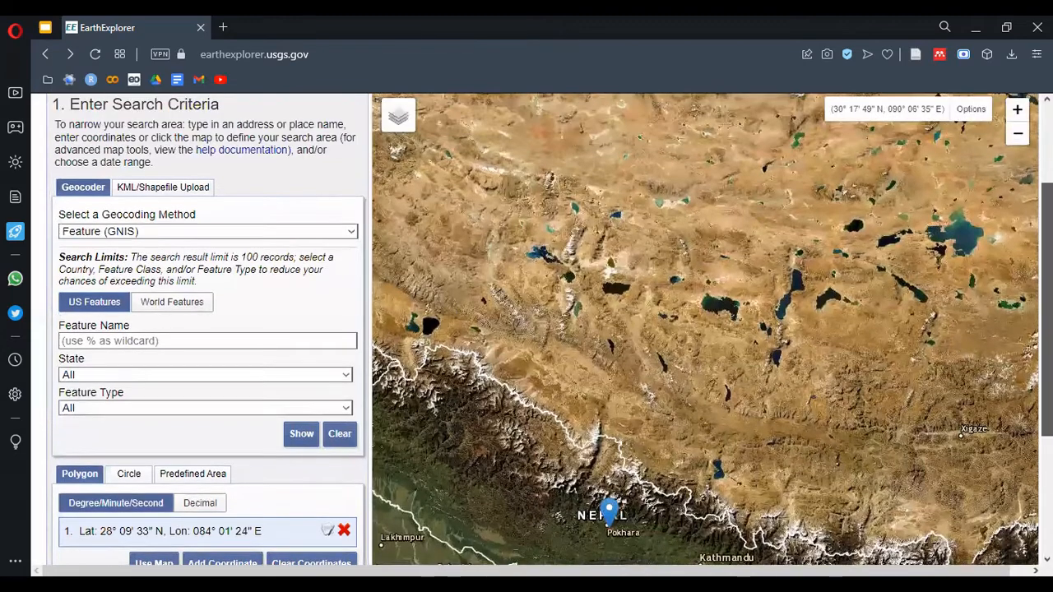
left_click(295, 239)
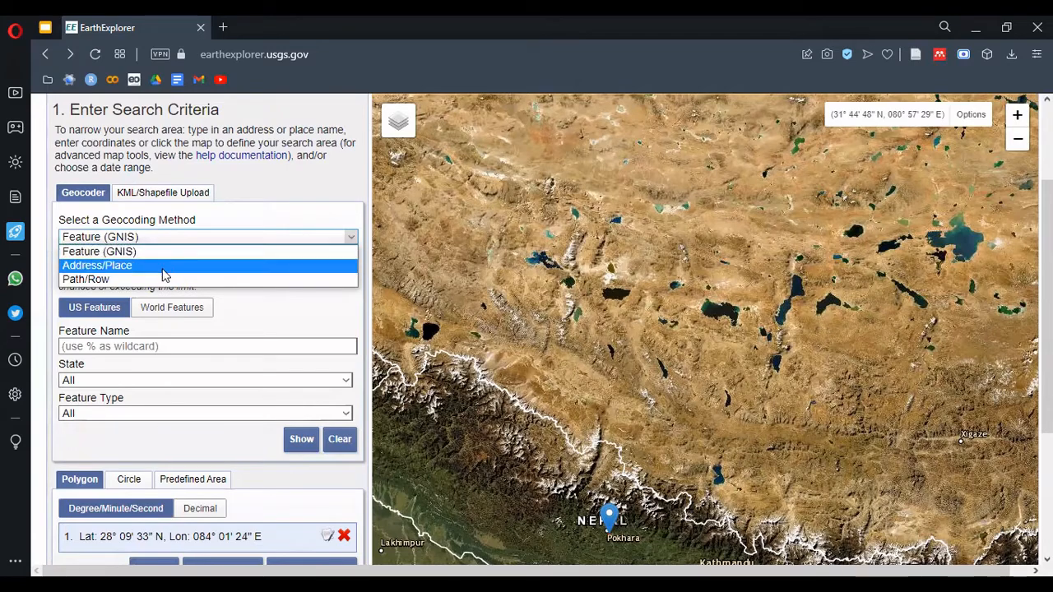
left_click(248, 321)
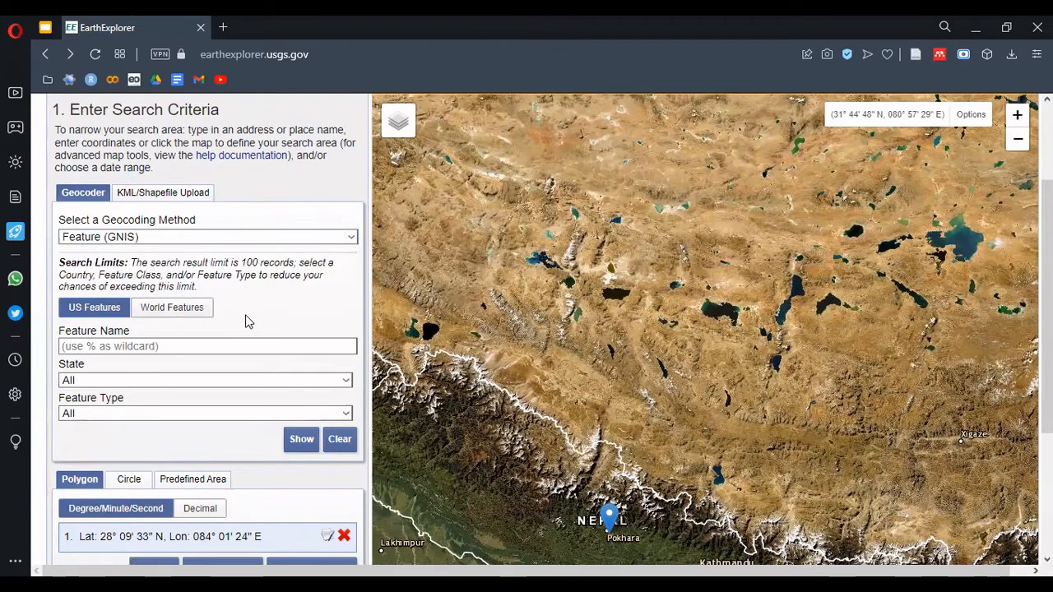
left_click(167, 198)
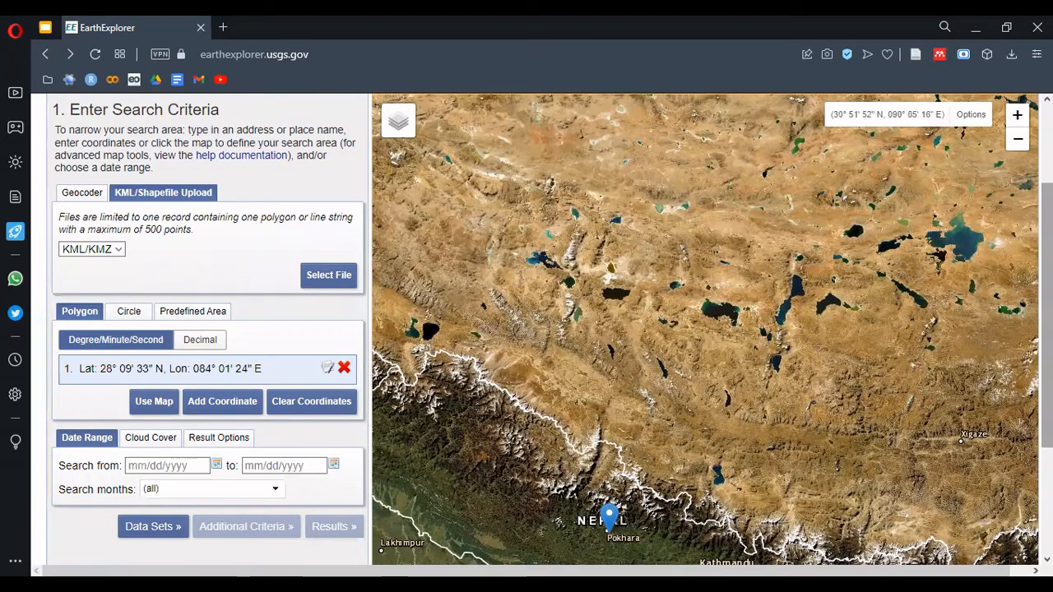
Define a circular search area near Pokhara, centred at about 28.28, 83.91 with a radius of about 30 km
left_click_drag(785, 367, 786, 233)
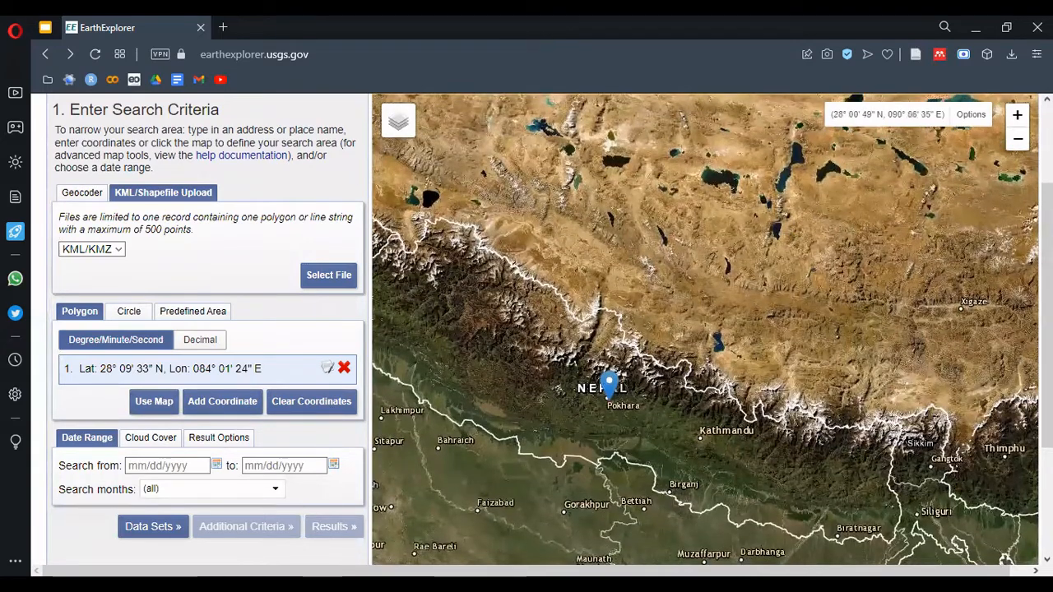
left_click_drag(1048, 408, 1048, 446)
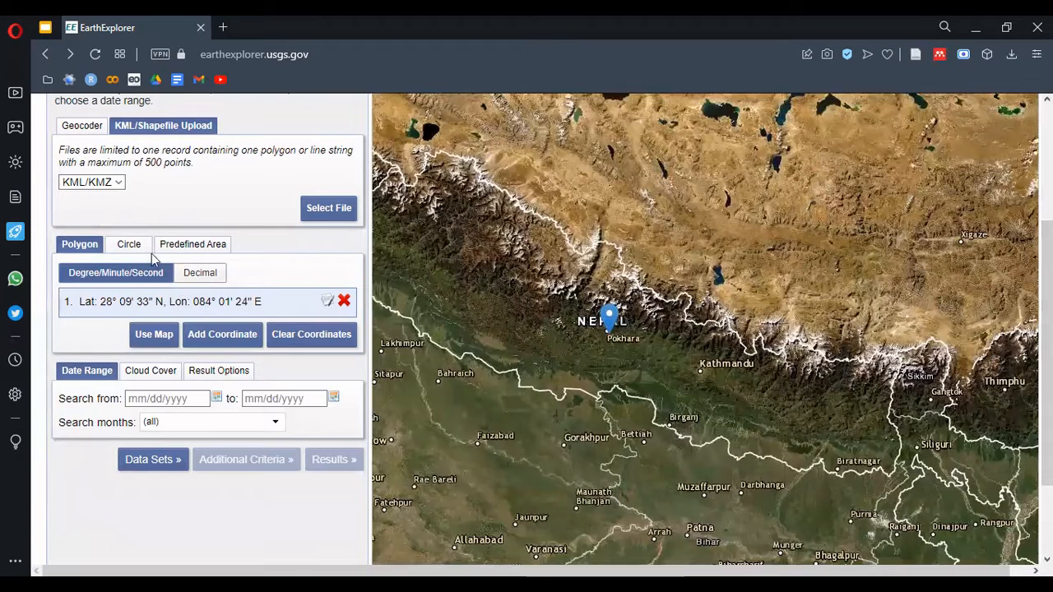
left_click(134, 247)
left_click(599, 322)
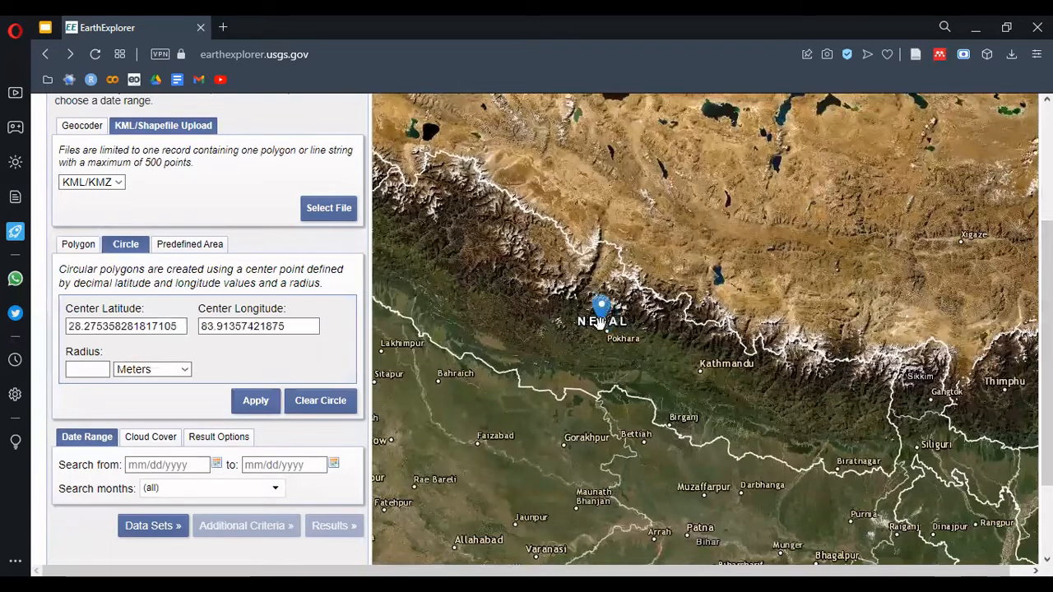
left_click(621, 319)
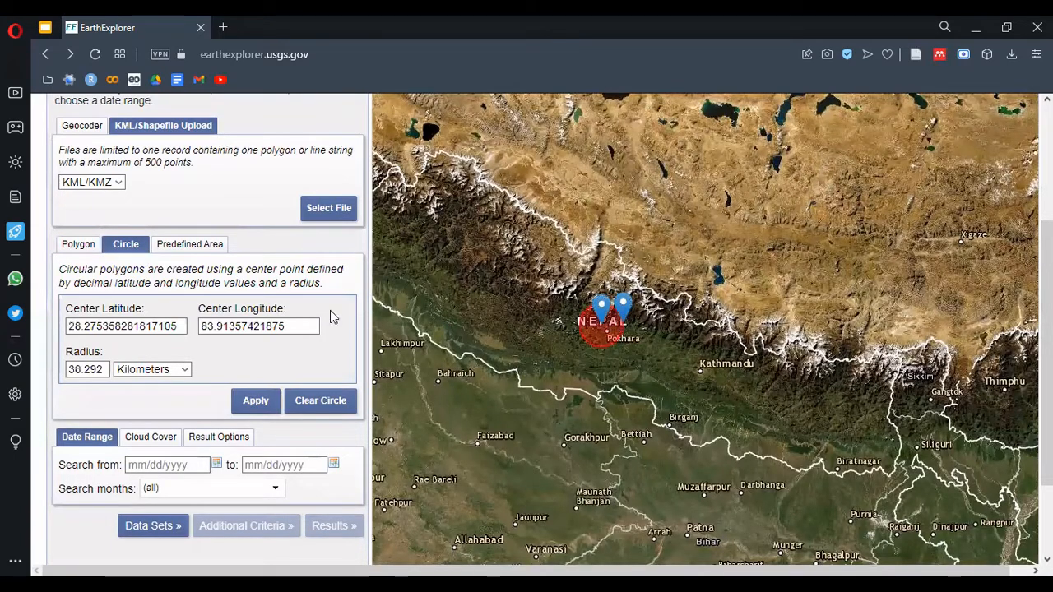
Look at the predefined area options for adding a shape, and close them without adding one
left_click(176, 247)
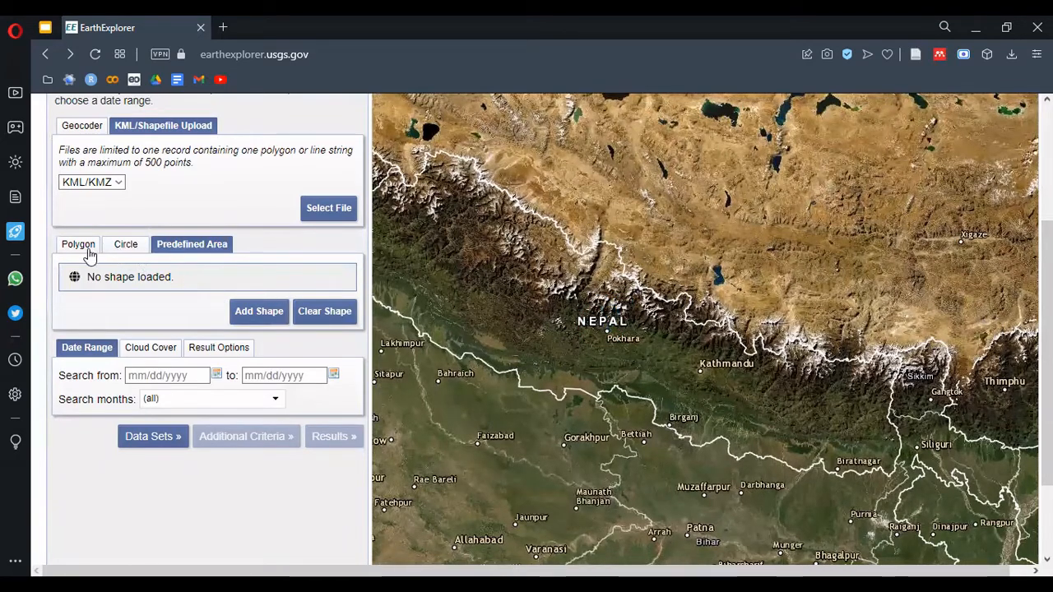
left_click(276, 311)
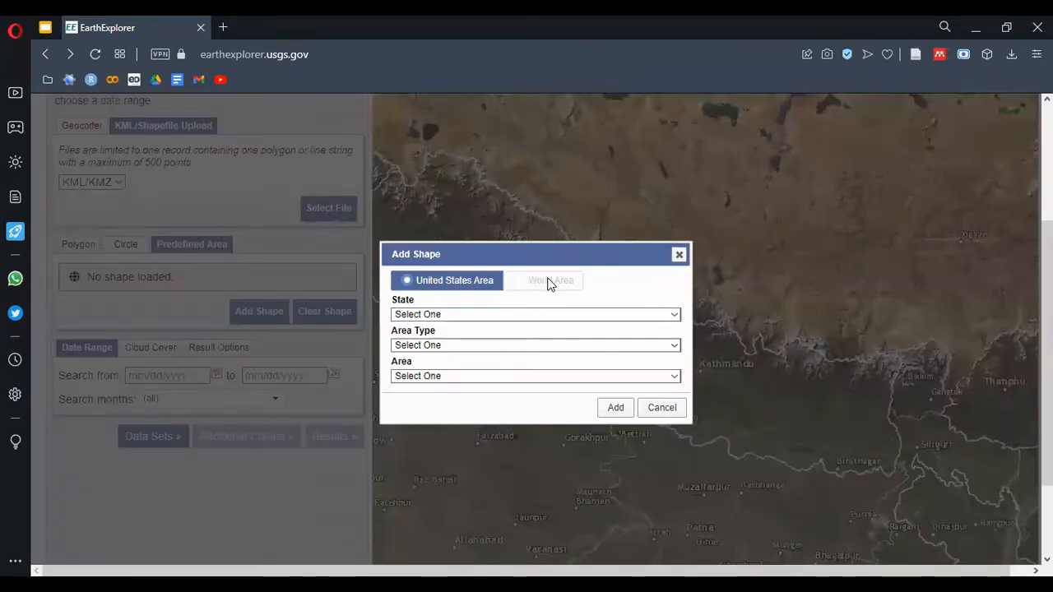
left_click(678, 255)
Return to a polygon search area and place one coordinate at Pokhara, at about 28° 12' N, 84° 02' E
left_click(89, 246)
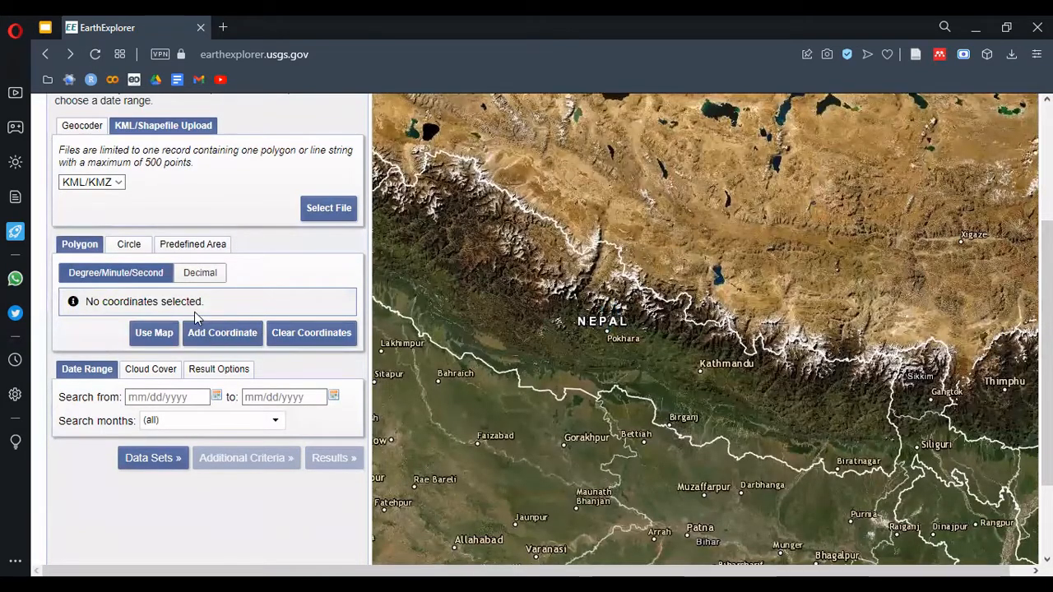
left_click(609, 325)
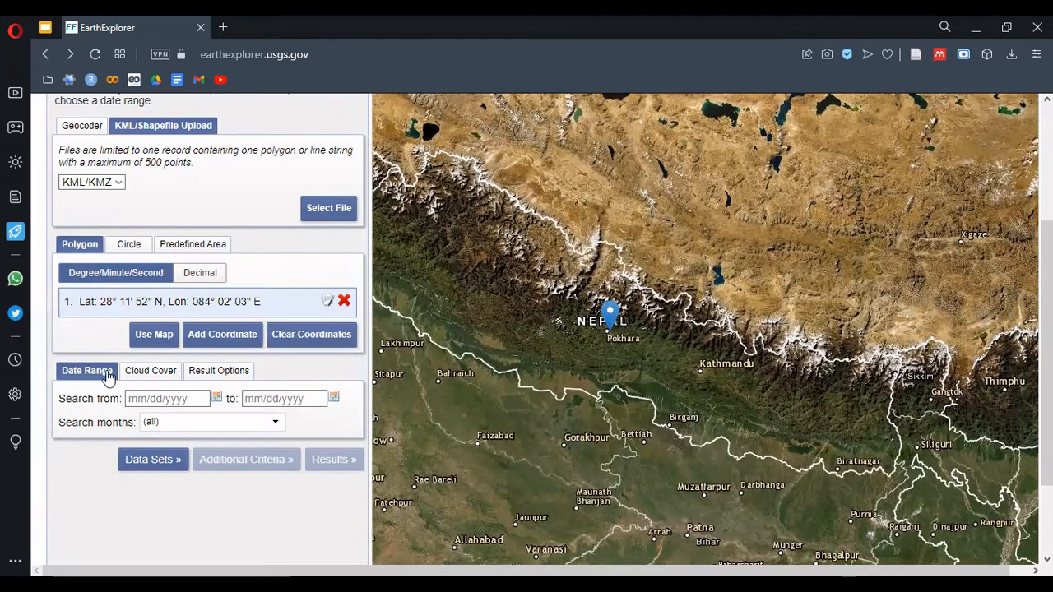
Set the search start date to 01/01/2022 and limit the cloud cover range to 0% - 10%
left_click(216, 398)
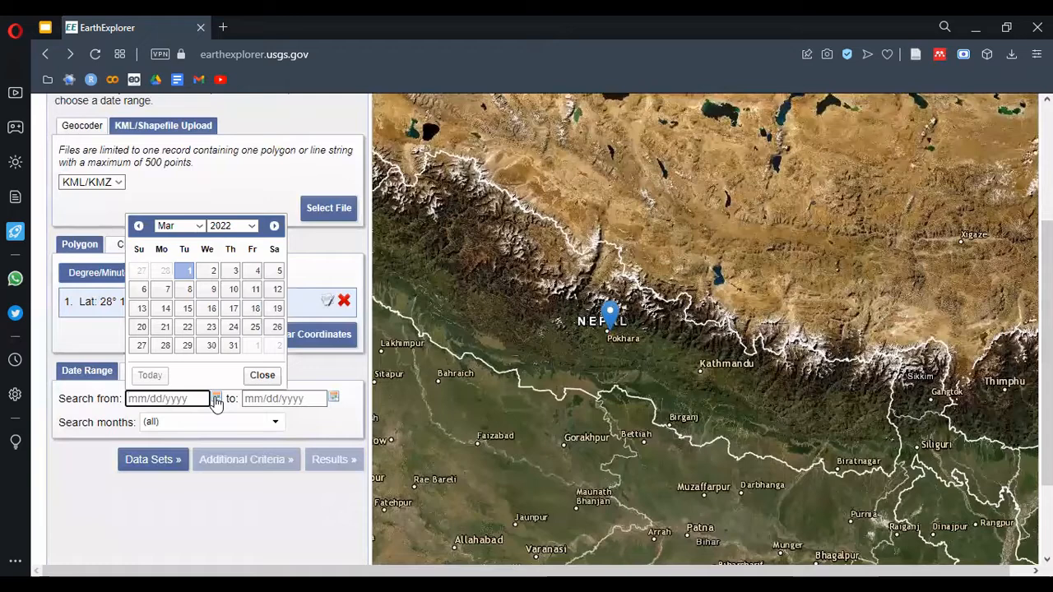
left_click(195, 226)
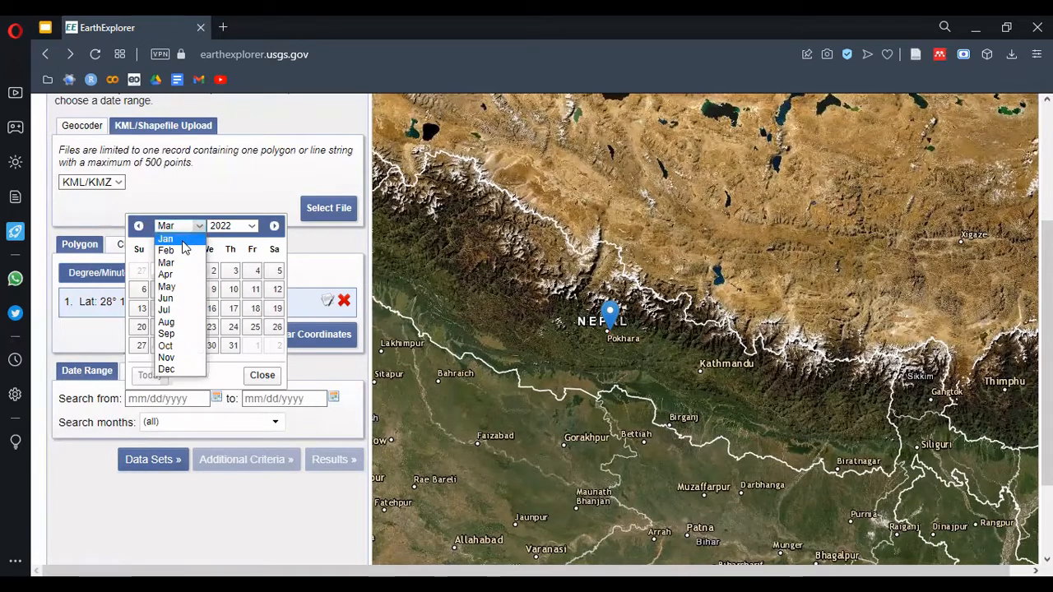
left_click(183, 239)
left_click(275, 271)
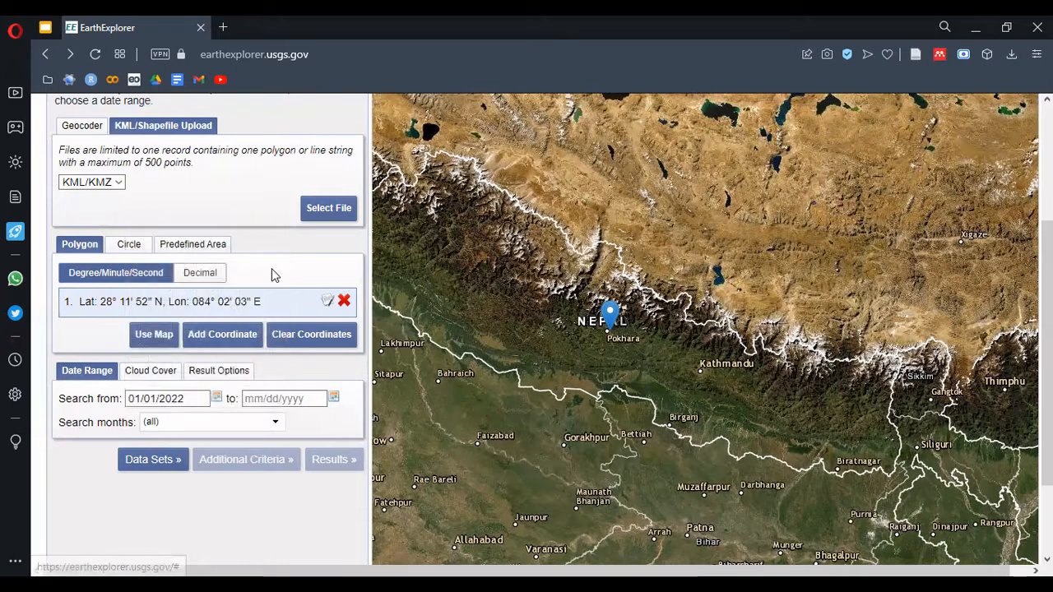
left_click(167, 375)
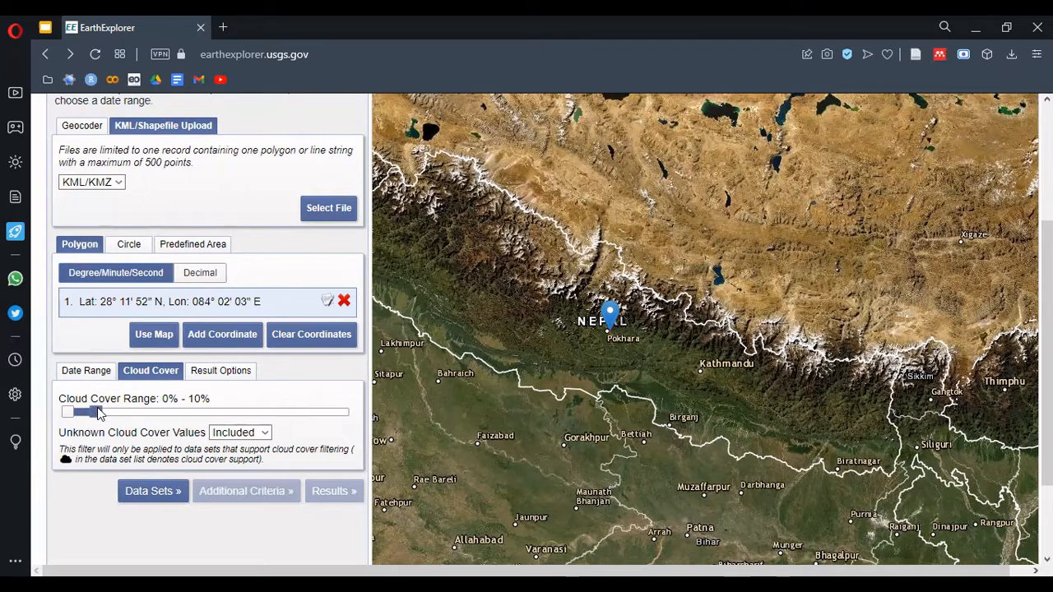
mouse_move(99, 414)
left_mouse_down()
mouse_move(110, 413)
mouse_move(101, 413)
left_mouse_up()
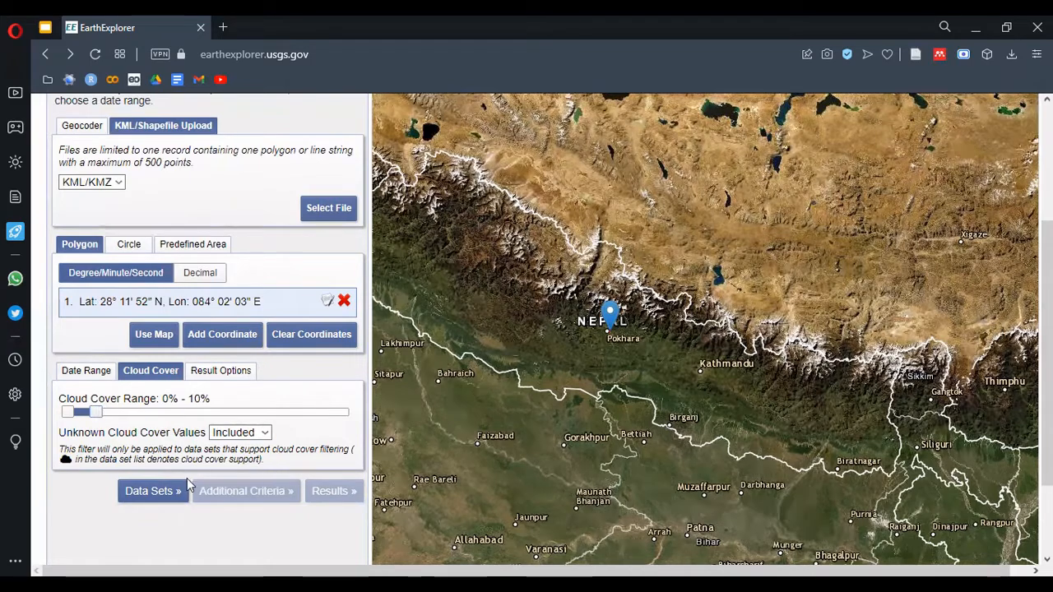
Select the Landsat 8-9 OLI/TIRS C2 L2 and Landsat 8-9 OLI/TIRS C2 L1 data sets from Landsat Collection 2
left_click(151, 491)
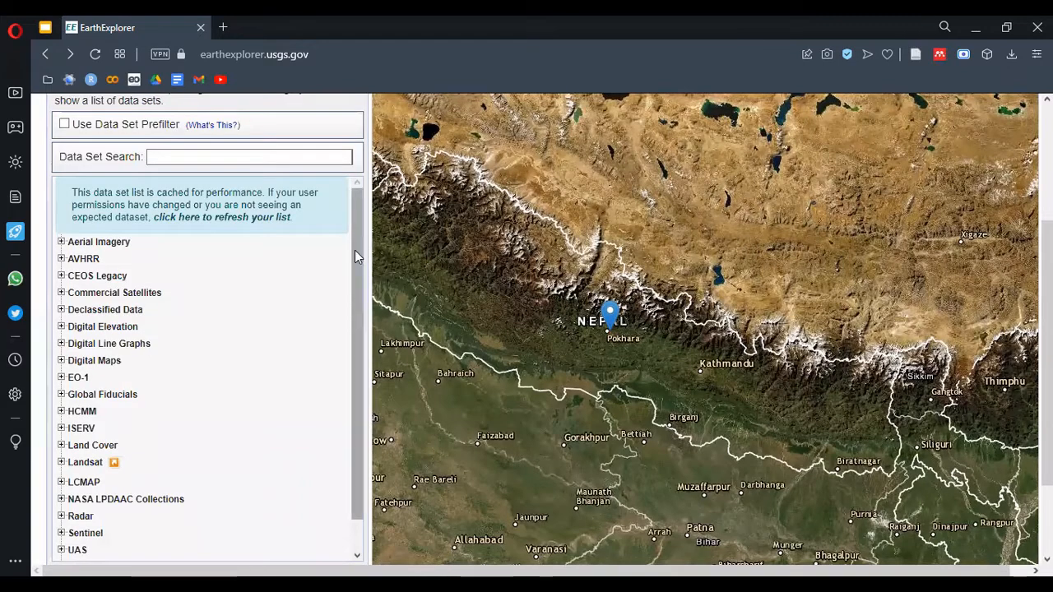
left_click_drag(354, 250, 353, 324)
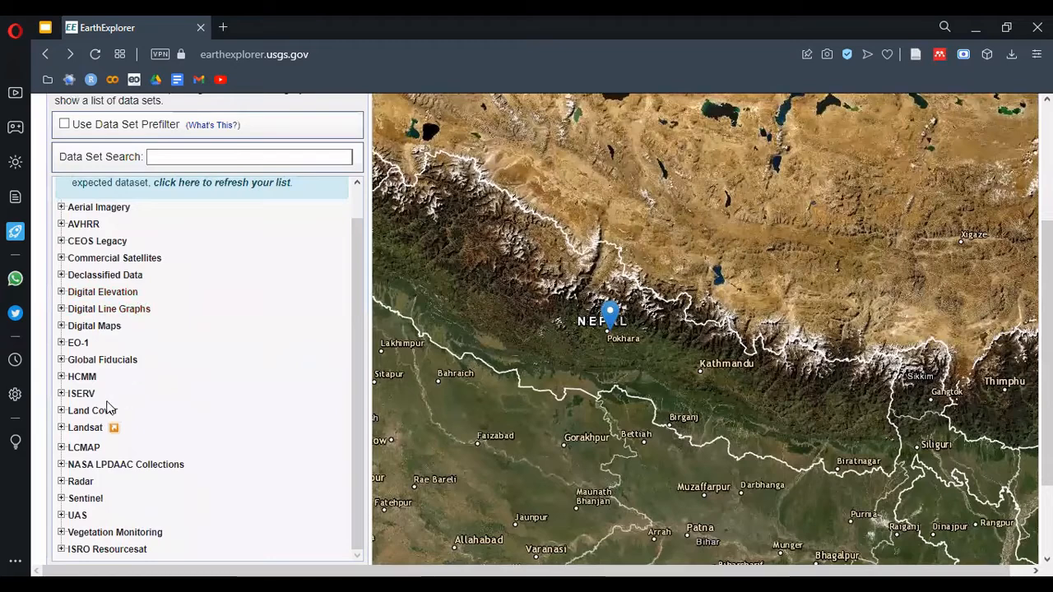
left_click(61, 428)
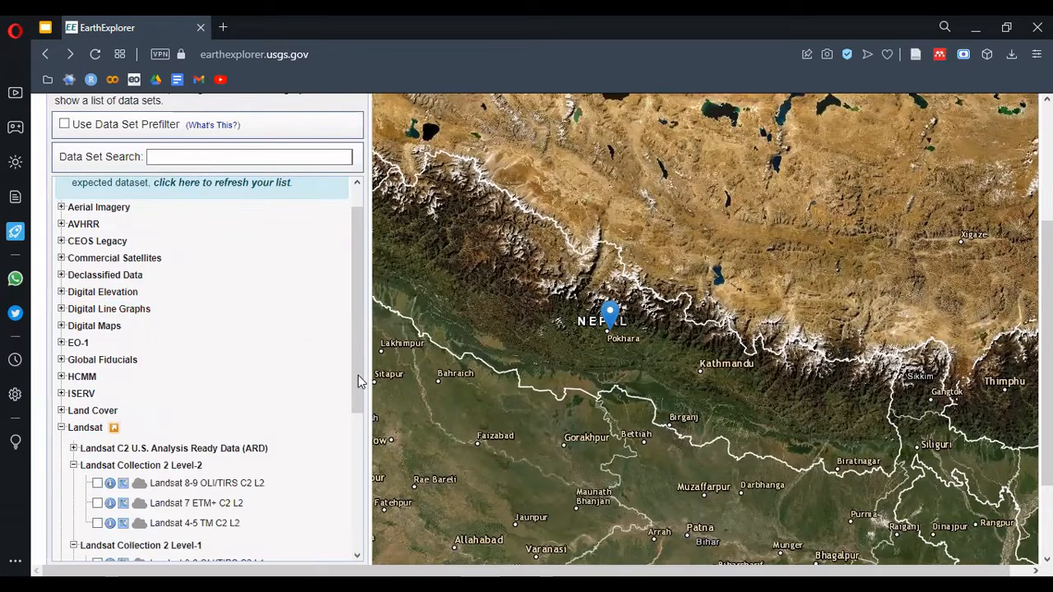
left_click_drag(356, 376, 350, 492)
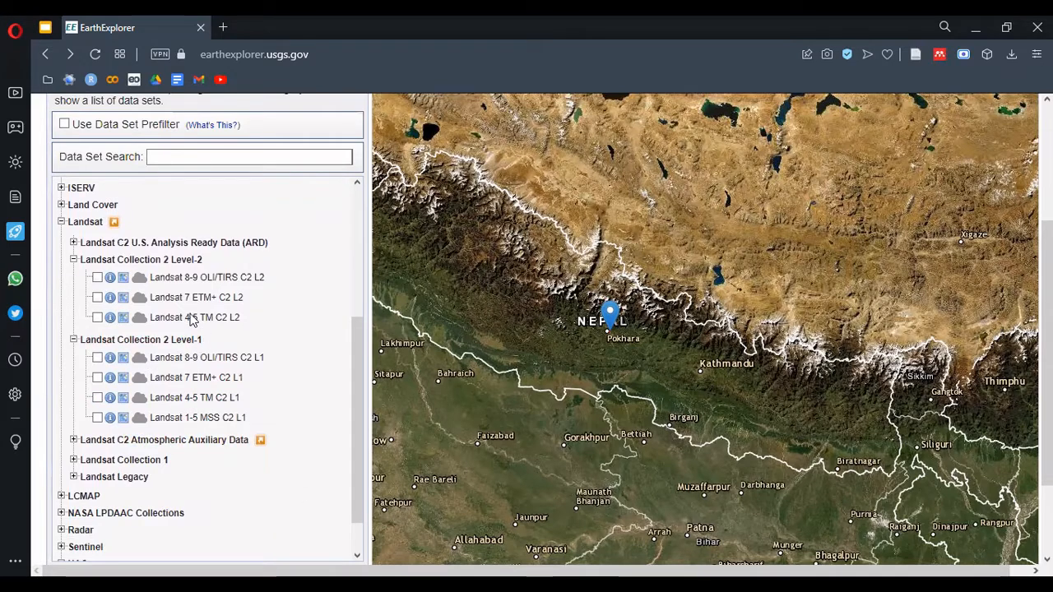
left_click(97, 279)
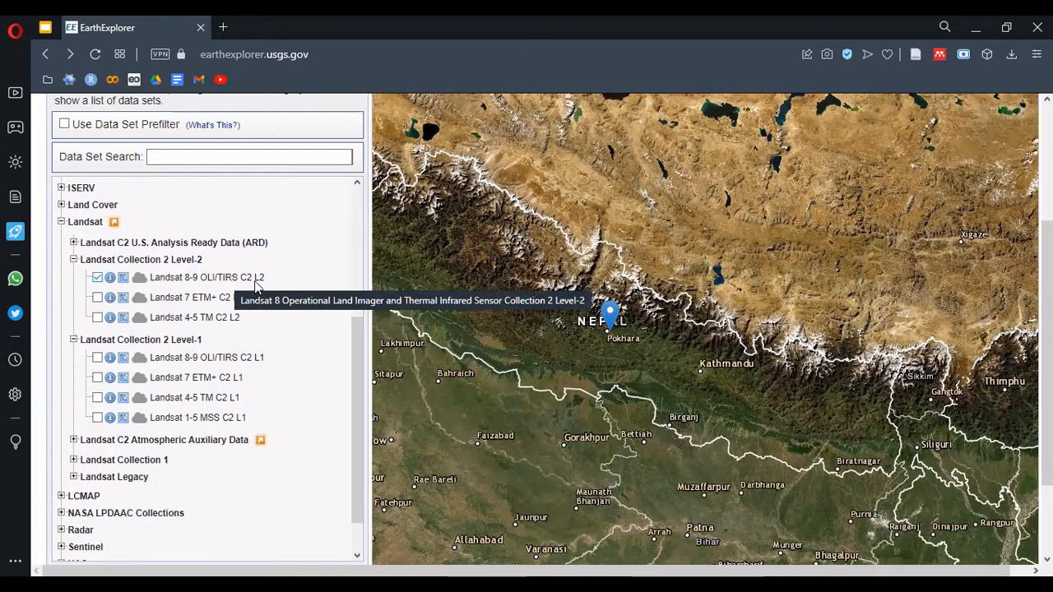
left_click(97, 359)
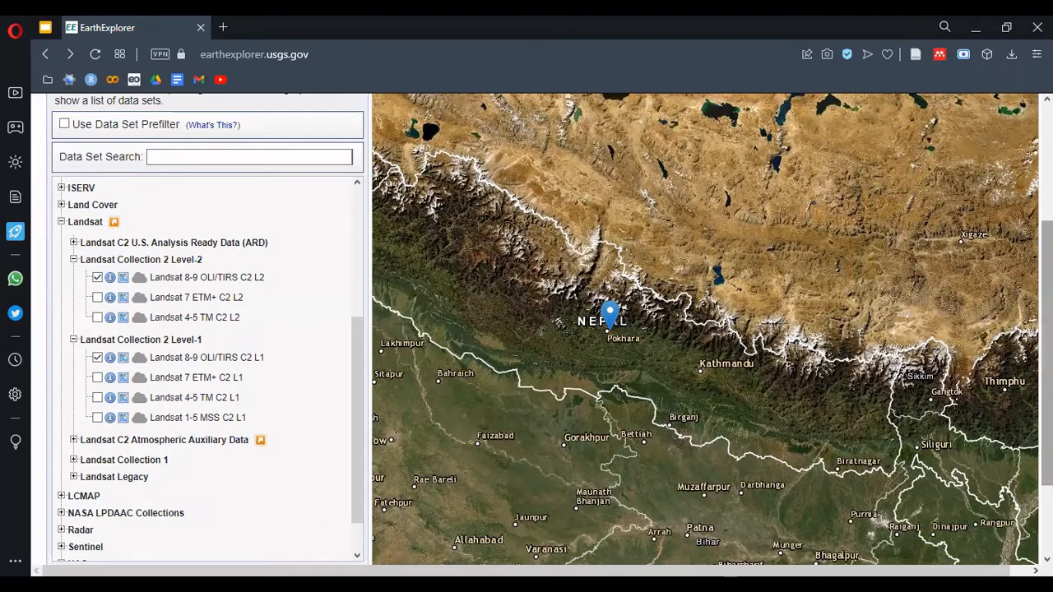
Keep satellite 9 and set the collection category to All for Landsat 8-9 OLI/TIRS C2 L2, and run the search
left_click_drag(1046, 354, 1016, 232)
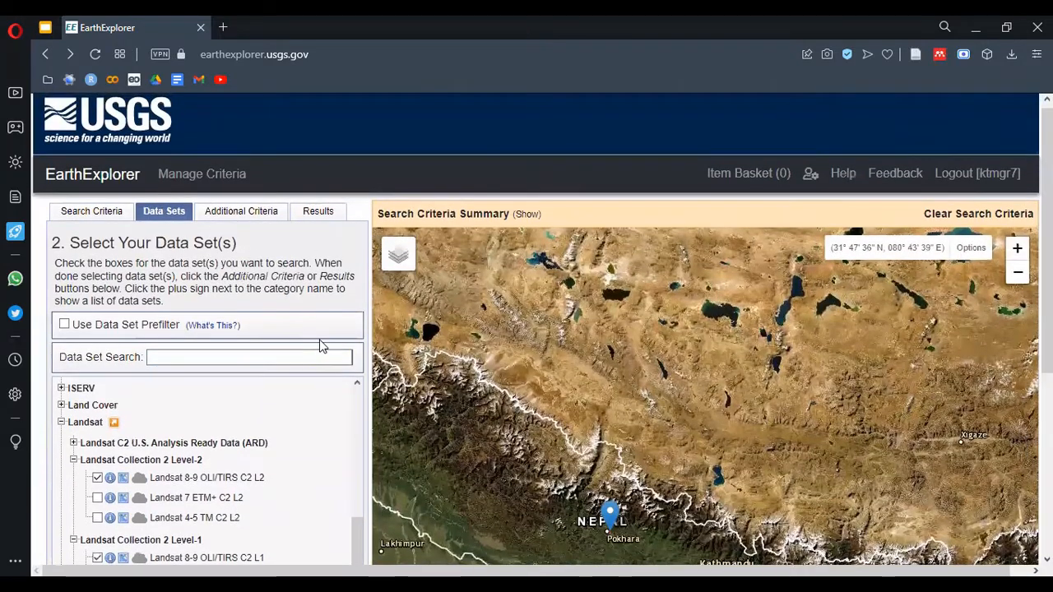
left_click(251, 215)
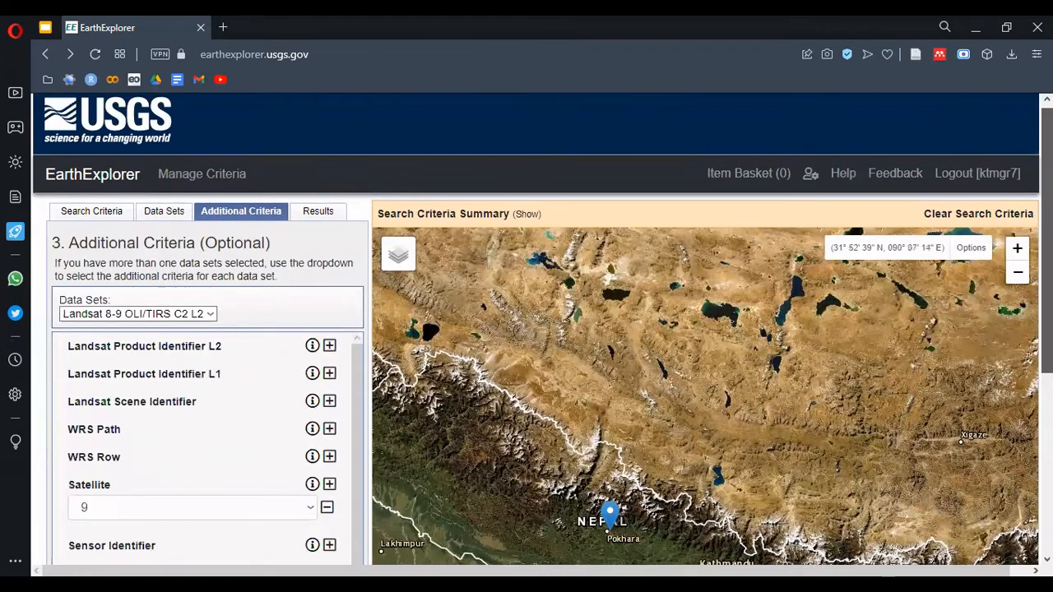
left_click_drag(1046, 231, 1047, 350)
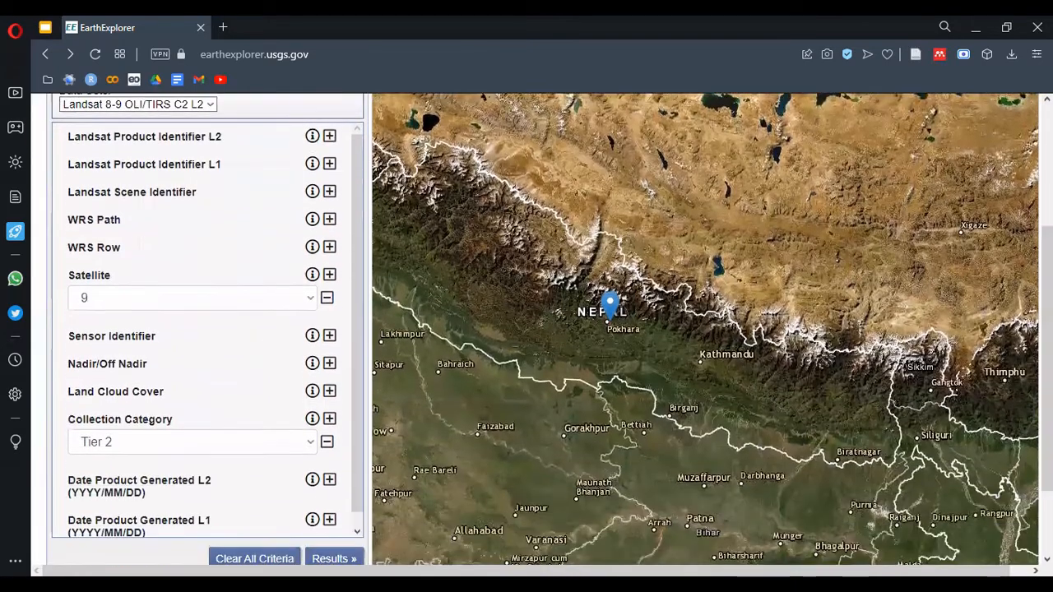
left_click(310, 299)
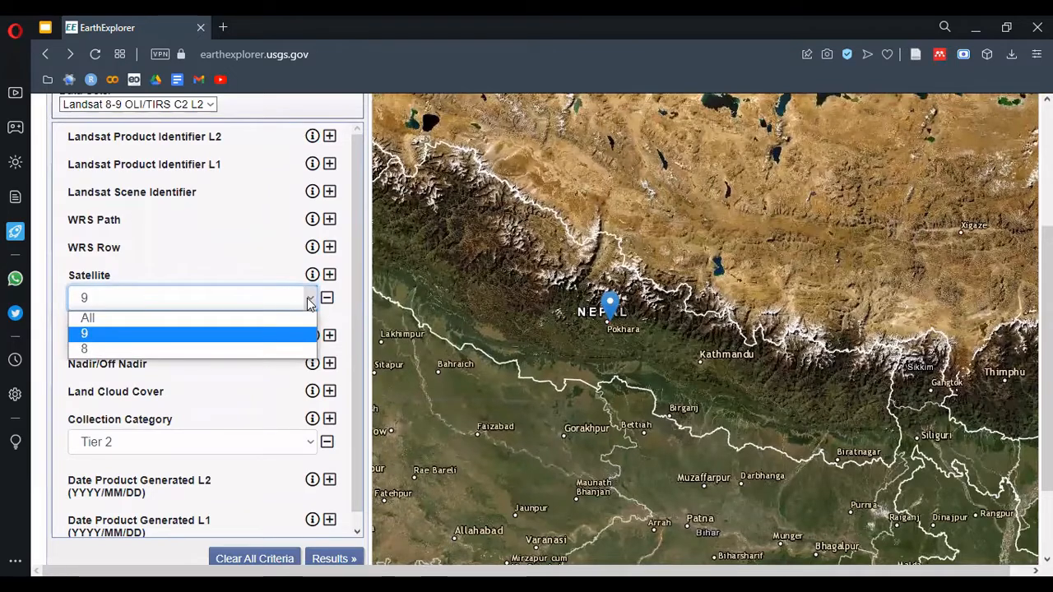
left_click(256, 381)
left_click(221, 442)
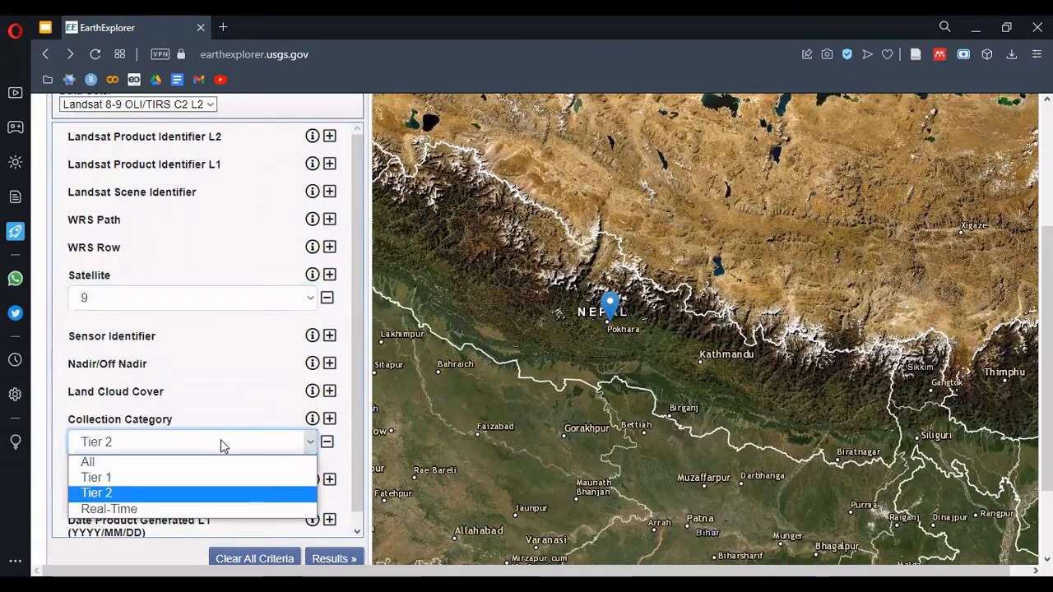
left_click(183, 462)
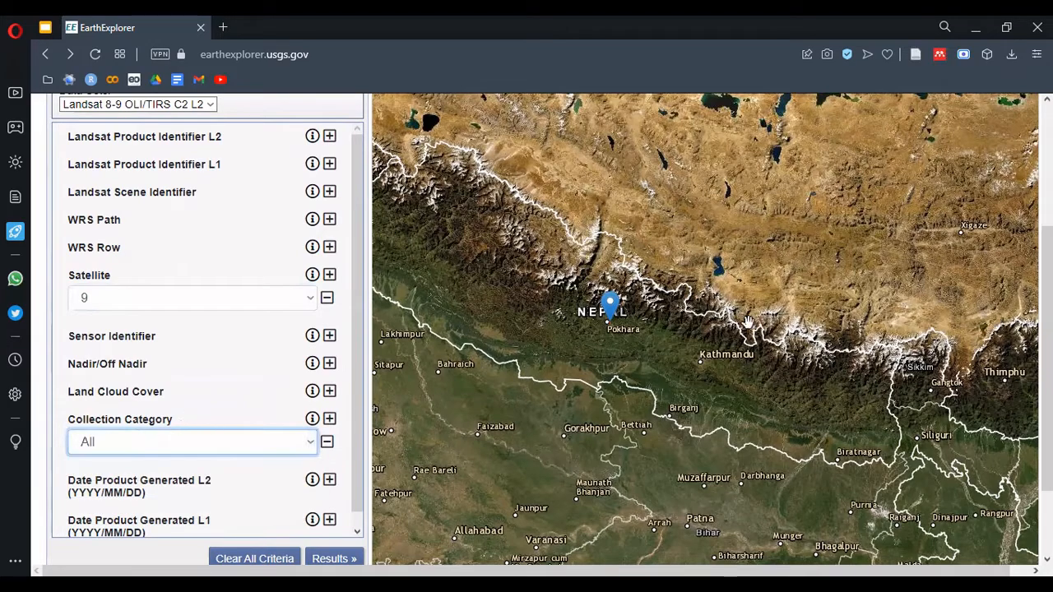
scroll(1047, 359, "down", 3)
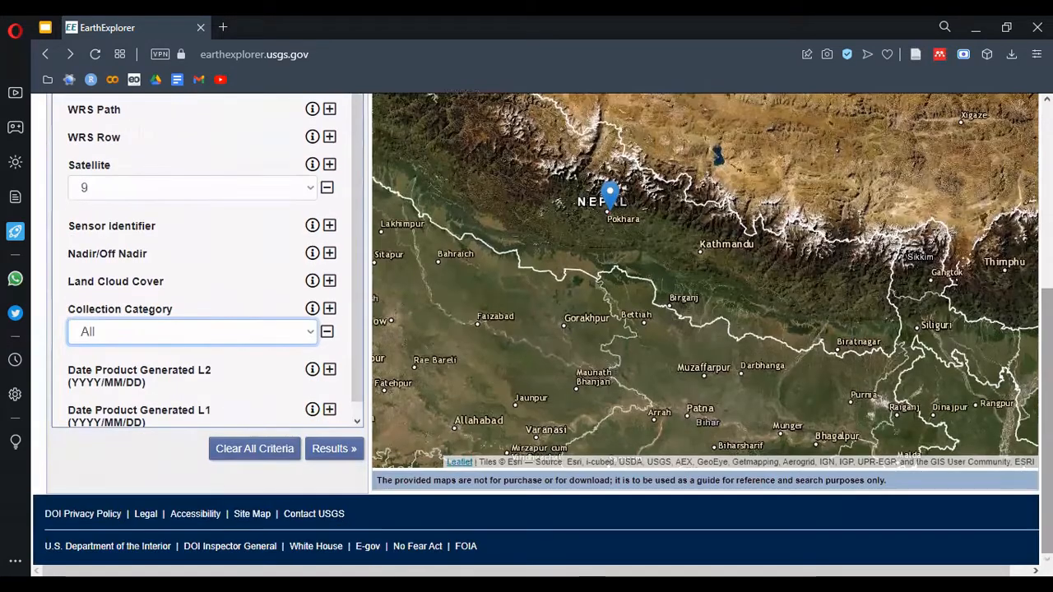
left_click(272, 346)
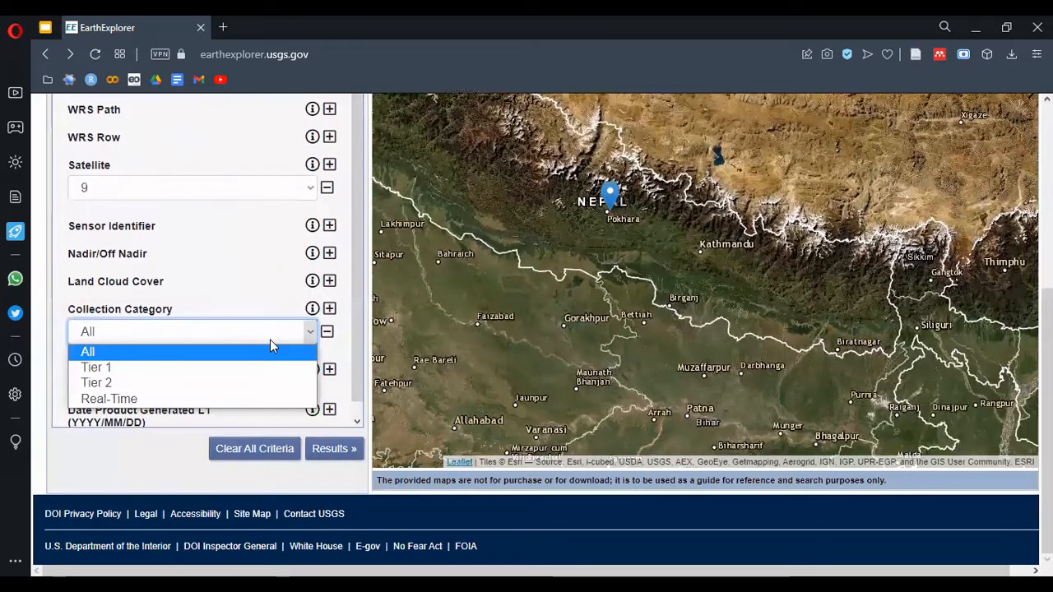
left_click(132, 469)
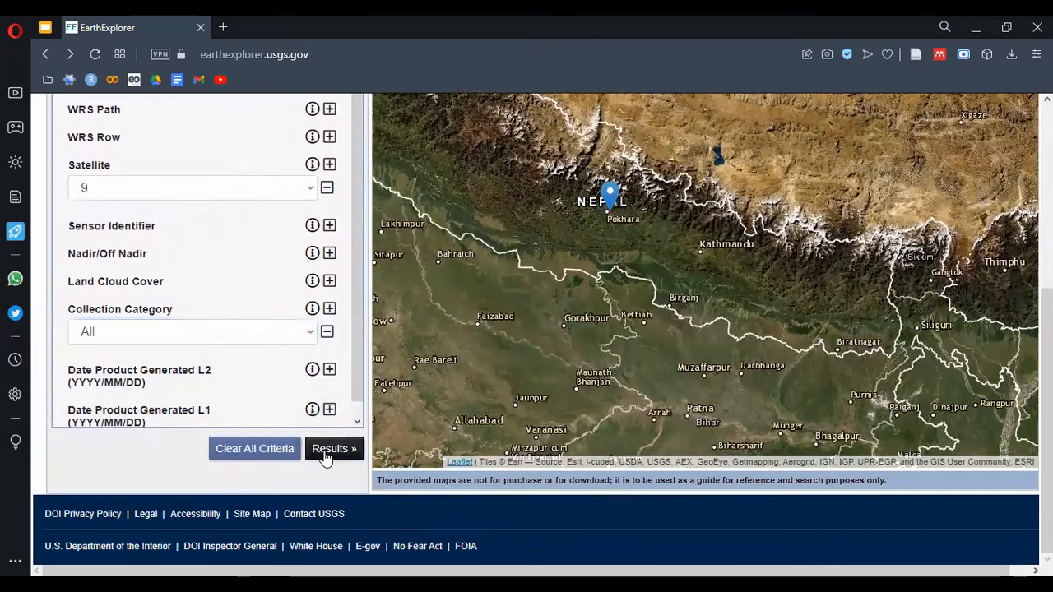
left_click(330, 451)
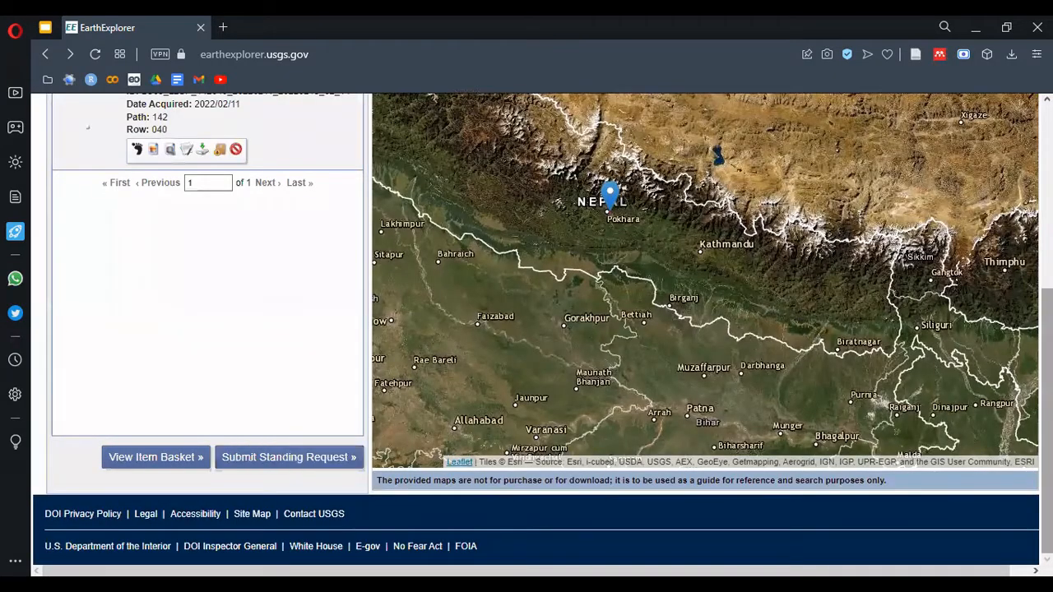
Preview the resulting scene's footprint and browse overlay on the map, and hide both
scroll(1047, 371, "up", 3)
scroll(1047, 370, "up", 1)
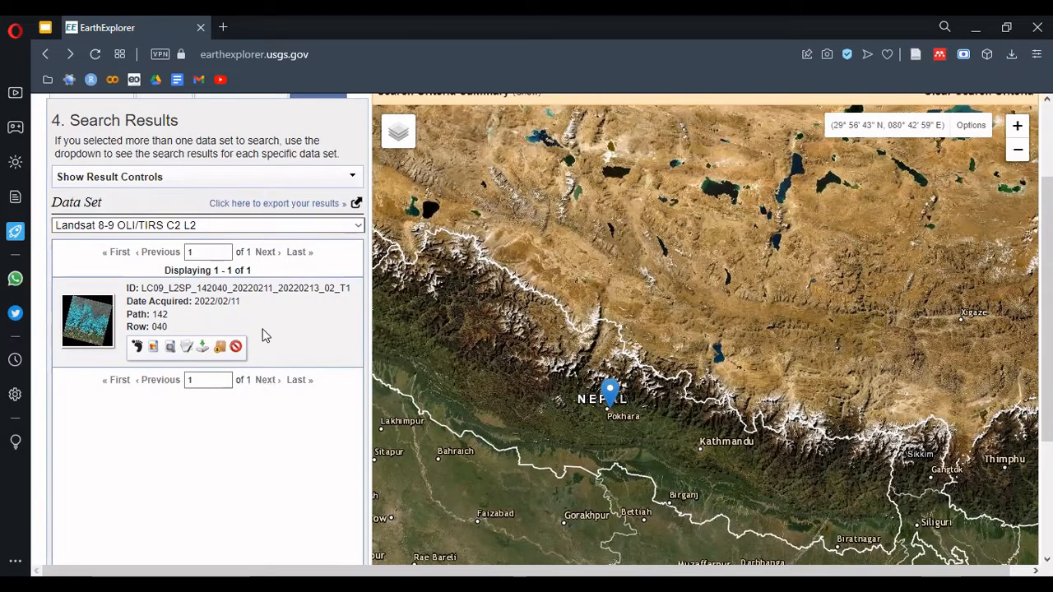
left_click(136, 347)
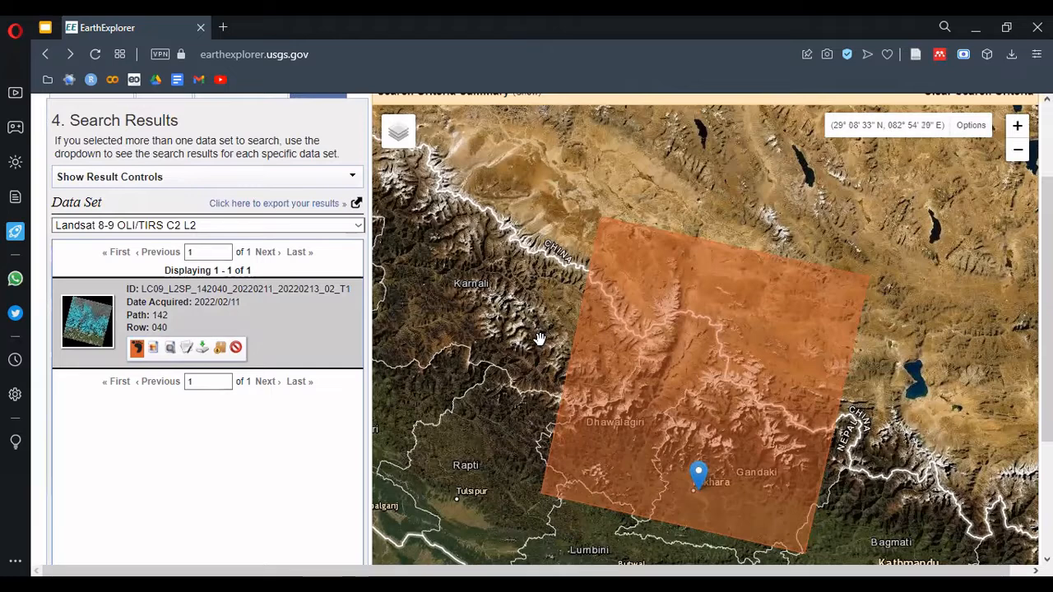
left_click(153, 349)
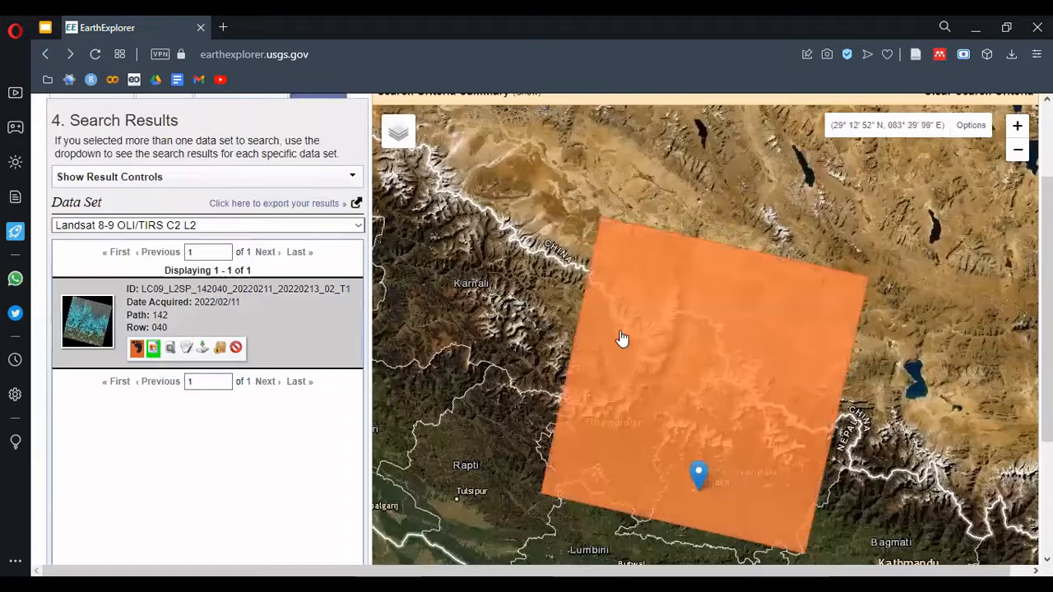
left_click(136, 349)
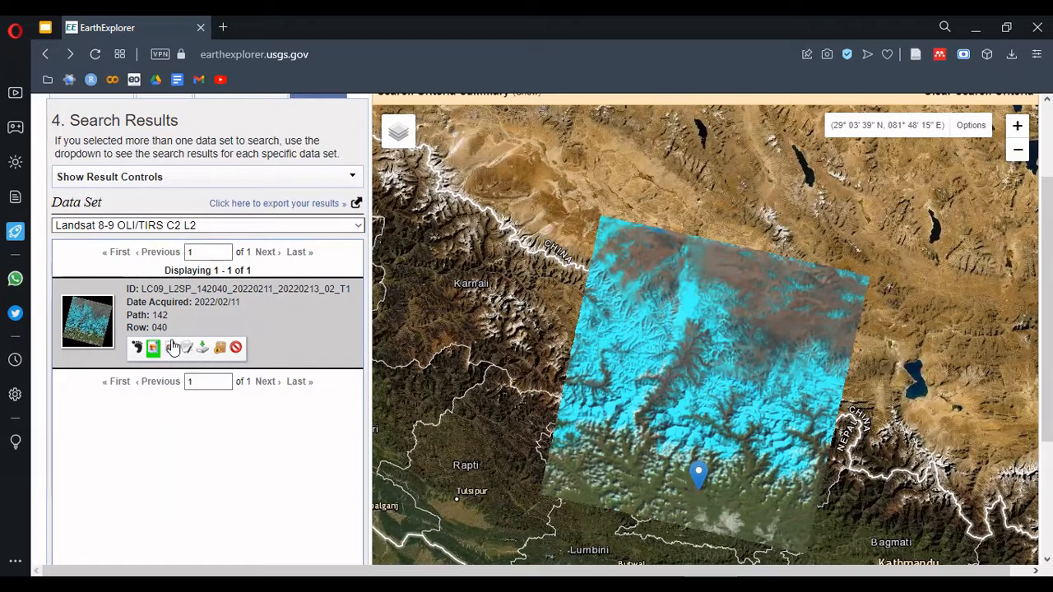
left_click(153, 349)
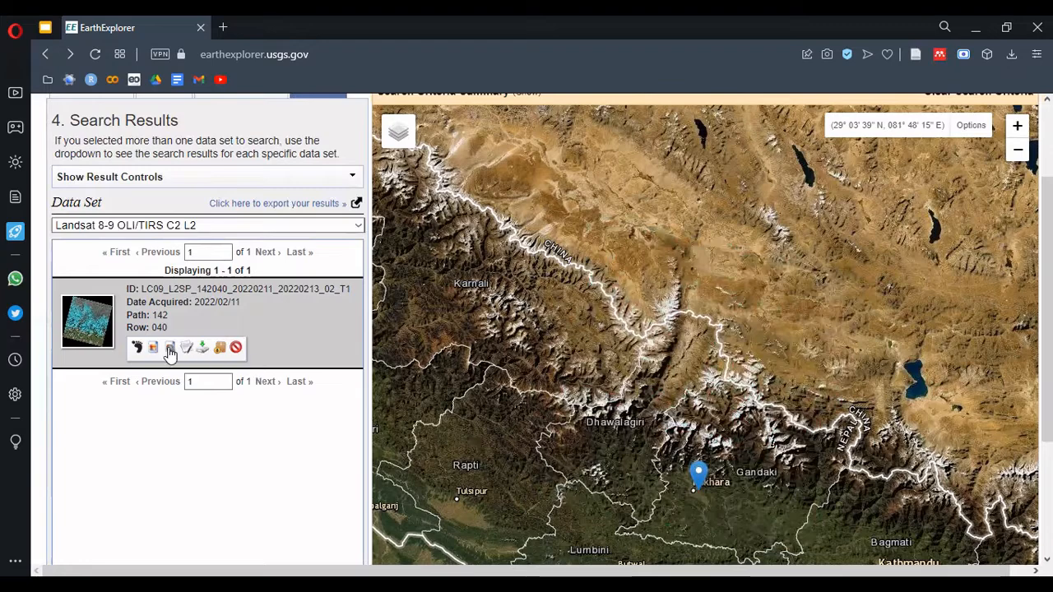
Look over the result controls, and examine the scene's metadata and browse image before closing them
left_click(206, 179)
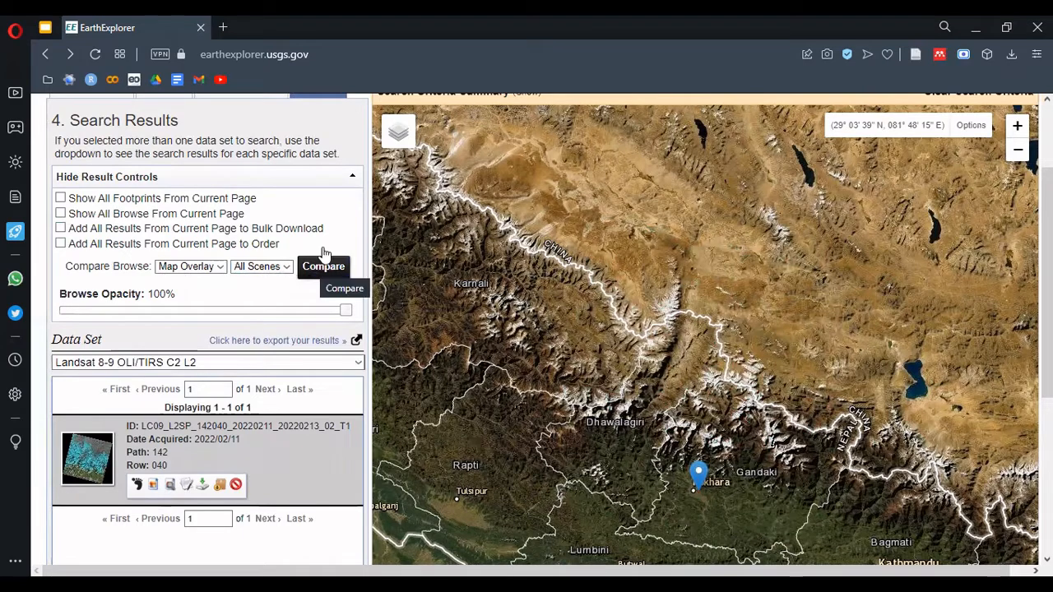
left_click(352, 181)
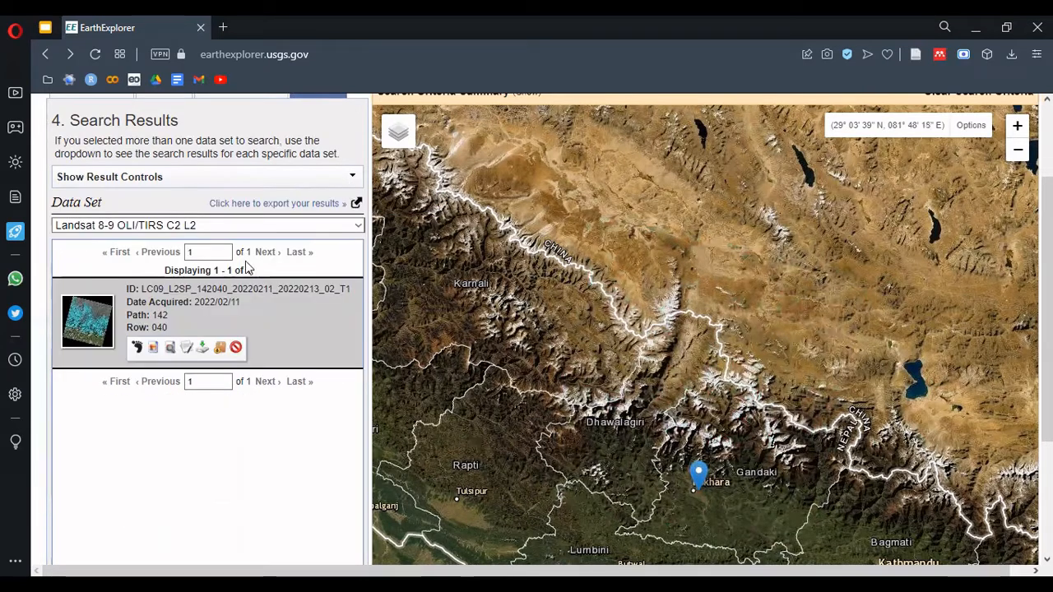
left_click(187, 346)
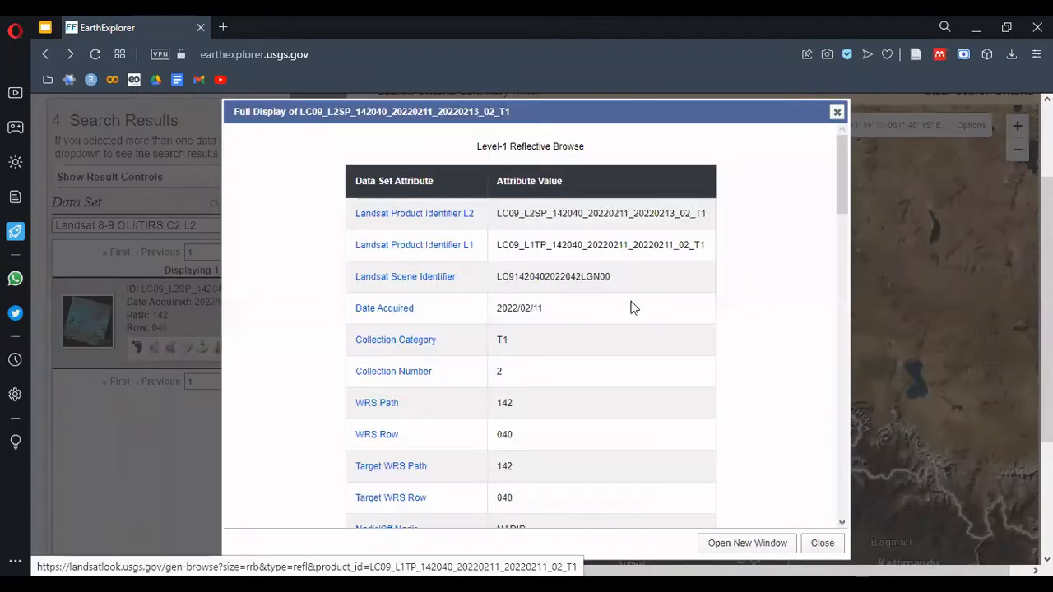
left_click_drag(840, 198, 819, 208)
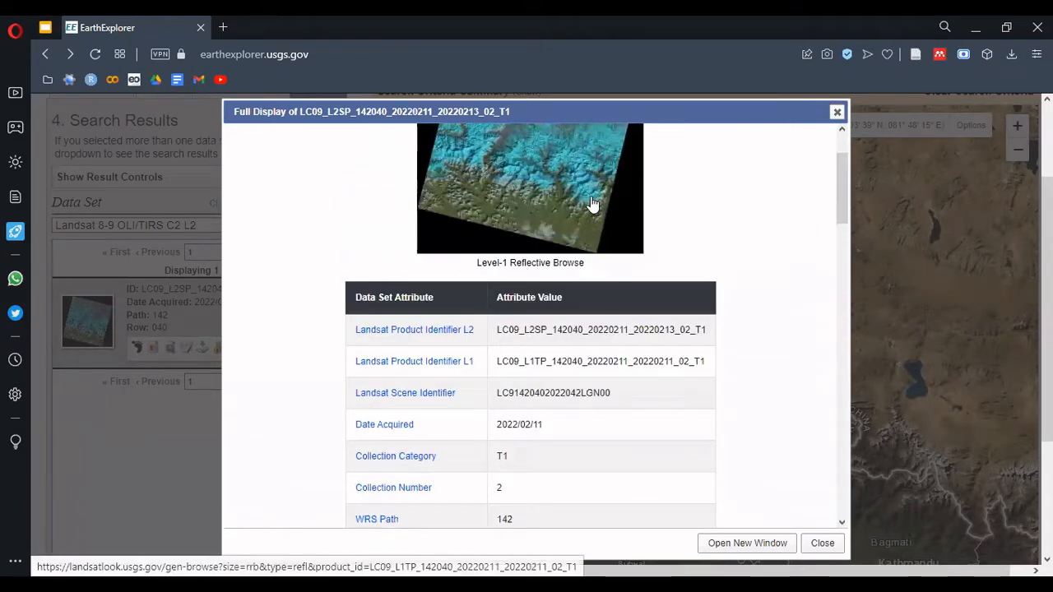
left_click(837, 112)
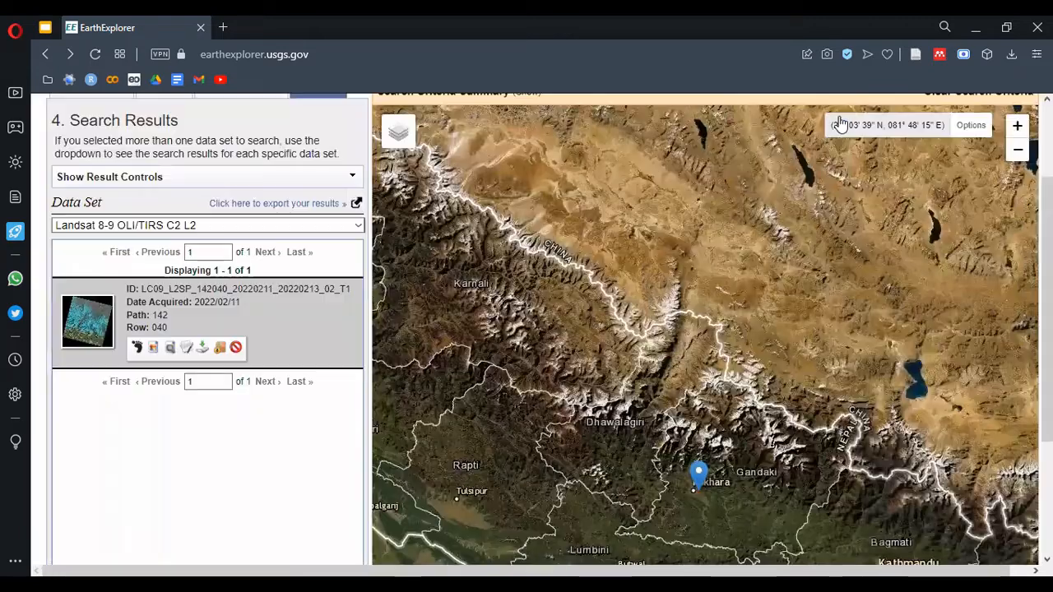
Examine the individual files available for download in the scene's Landsat Collection 2 Level-2 Product Bundle, and close the list
left_click(204, 349)
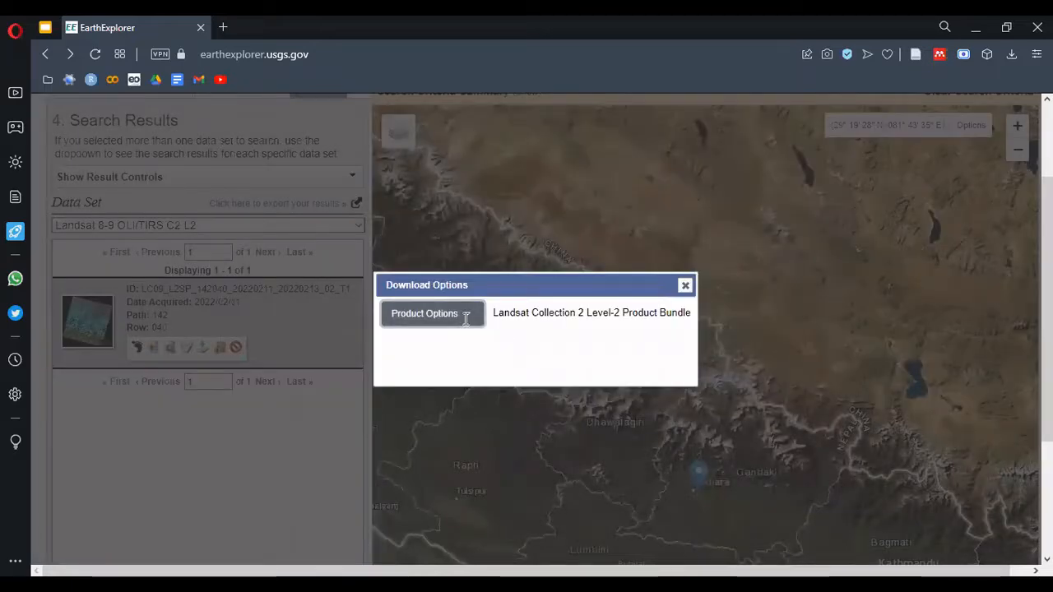
left_click(433, 313)
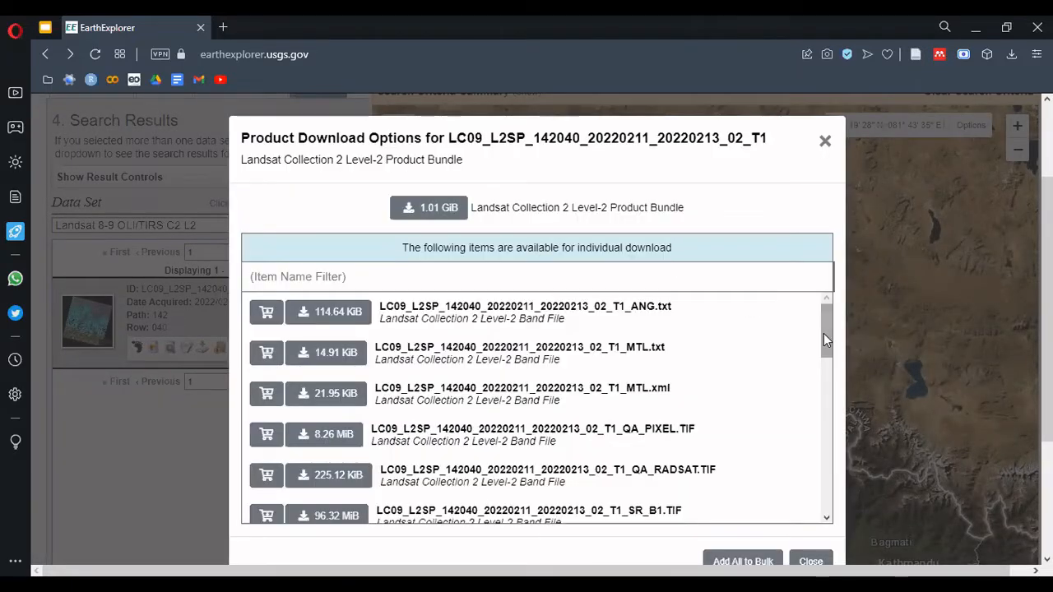
mouse_move(824, 334)
left_mouse_down()
mouse_move(823, 481)
mouse_move(831, 346)
mouse_move(833, 489)
mouse_move(834, 330)
left_mouse_up()
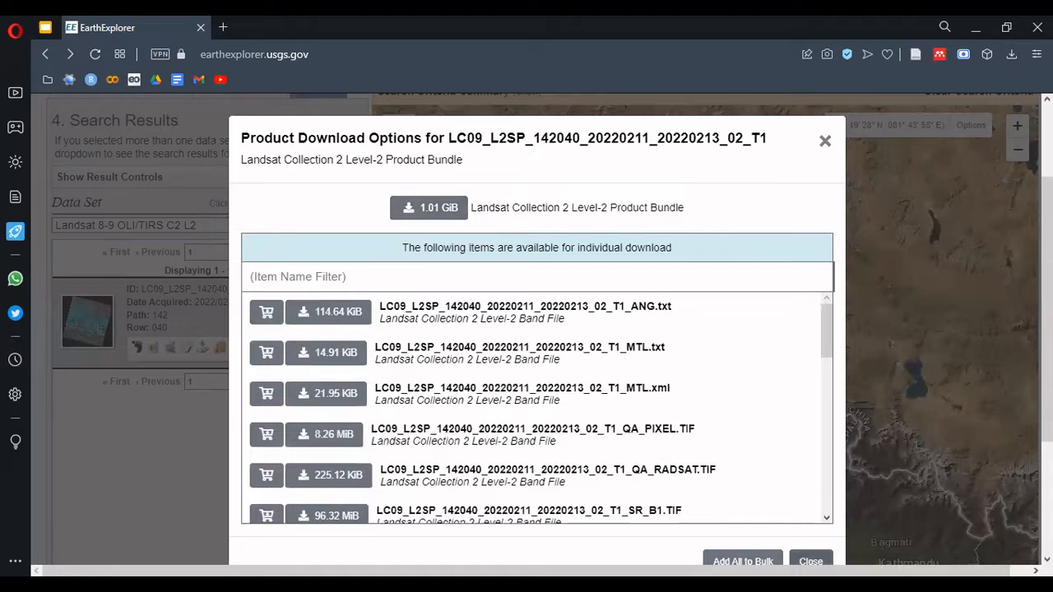
left_click(811, 562)
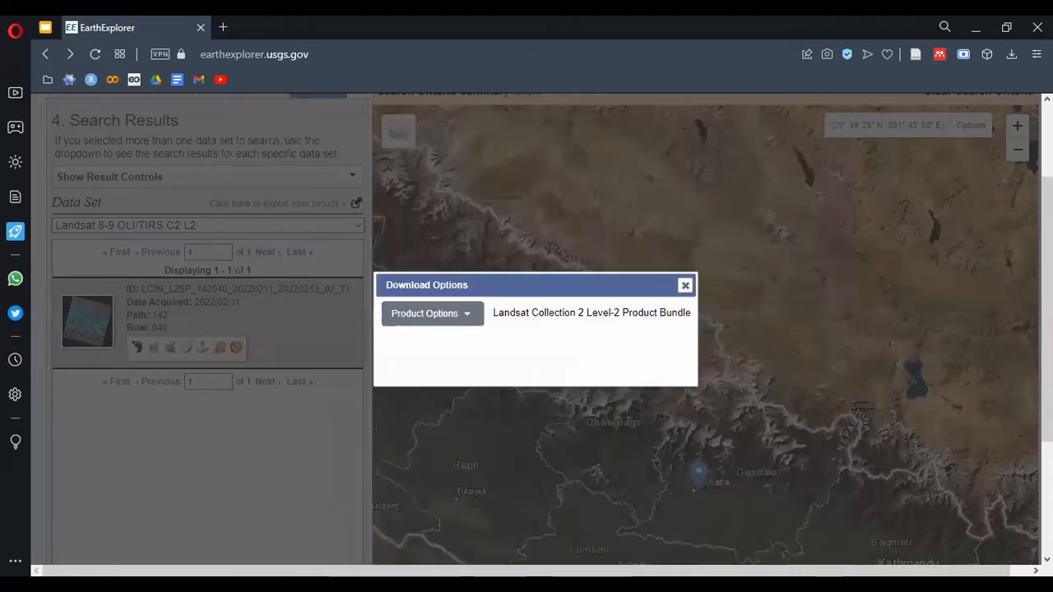
Review the full-bundle download option for the scene's Landsat Collection 2 Level-2 Product Bundle, and close the download dialogs
left_click(684, 286)
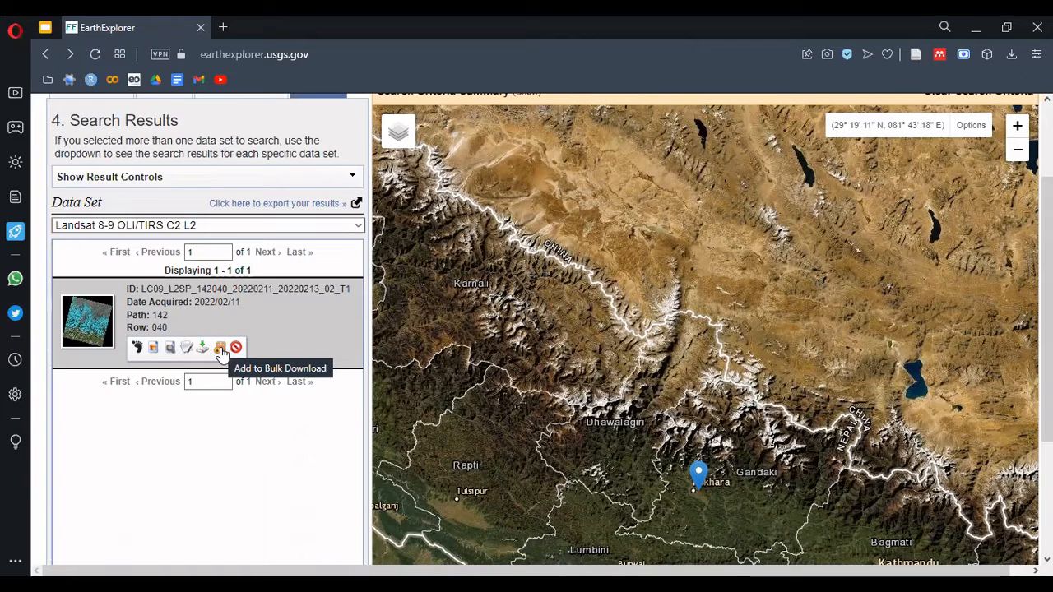
scroll(329, 412, "up", 2)
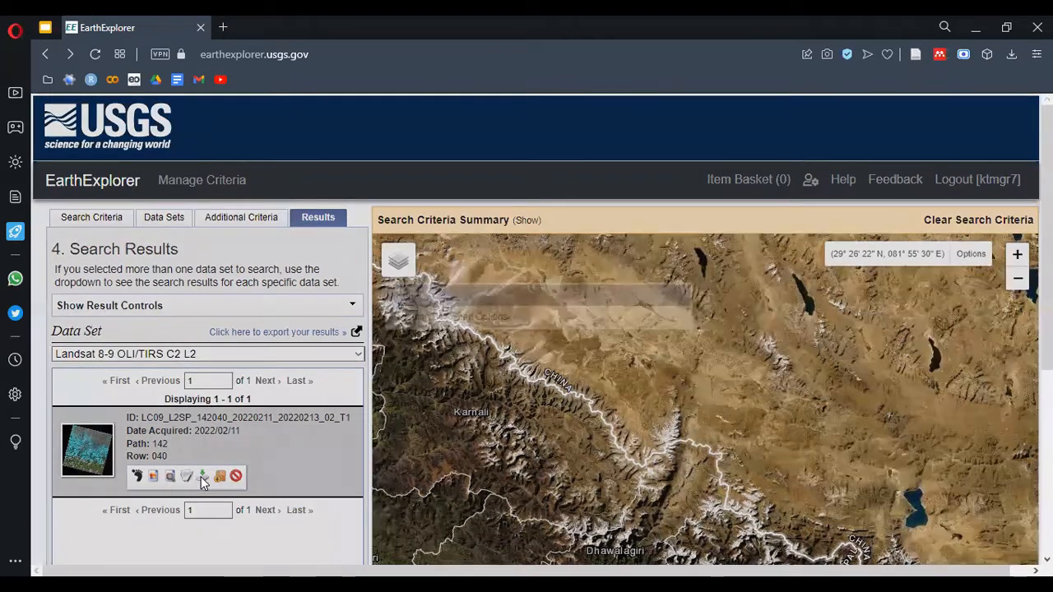
left_click(201, 477)
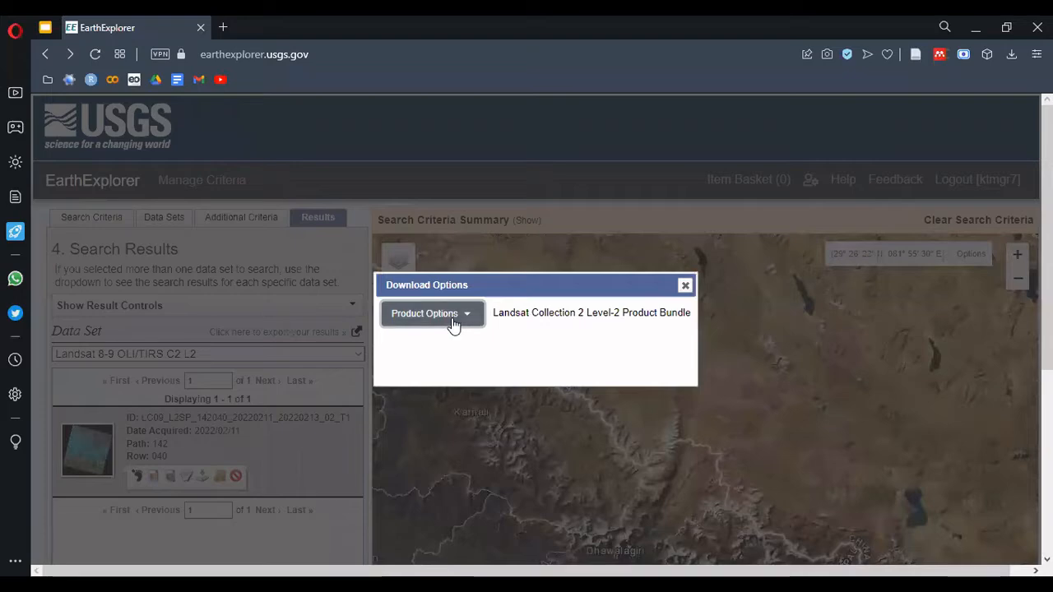
left_click(454, 319)
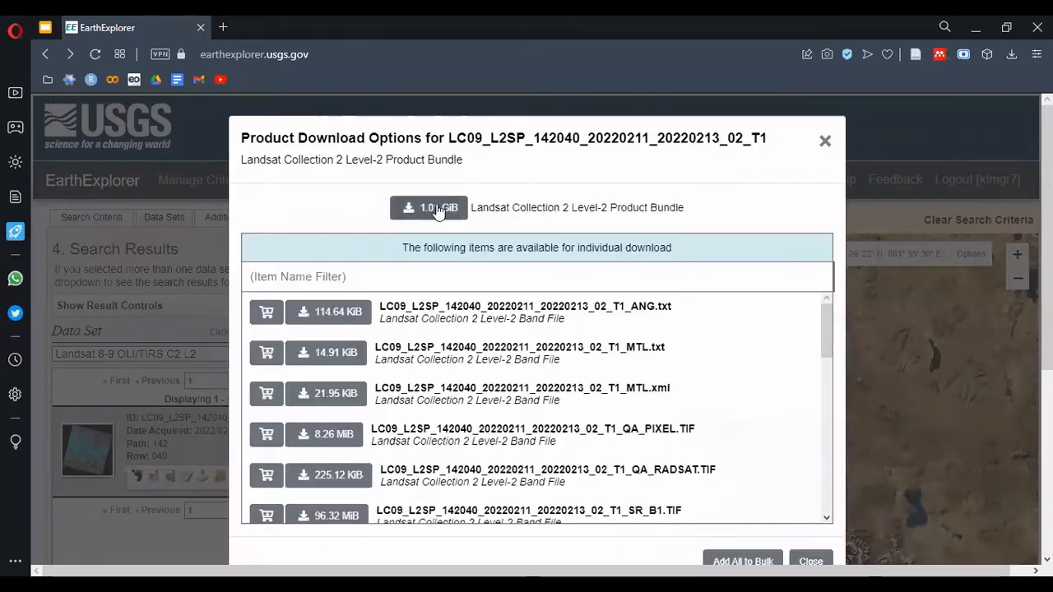
left_click(825, 141)
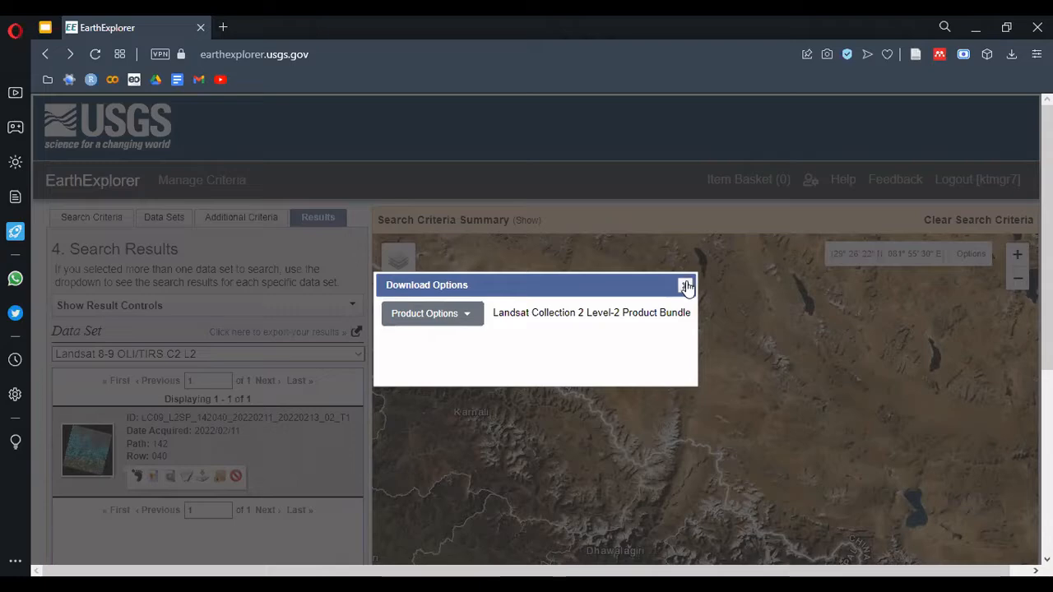
left_click(686, 287)
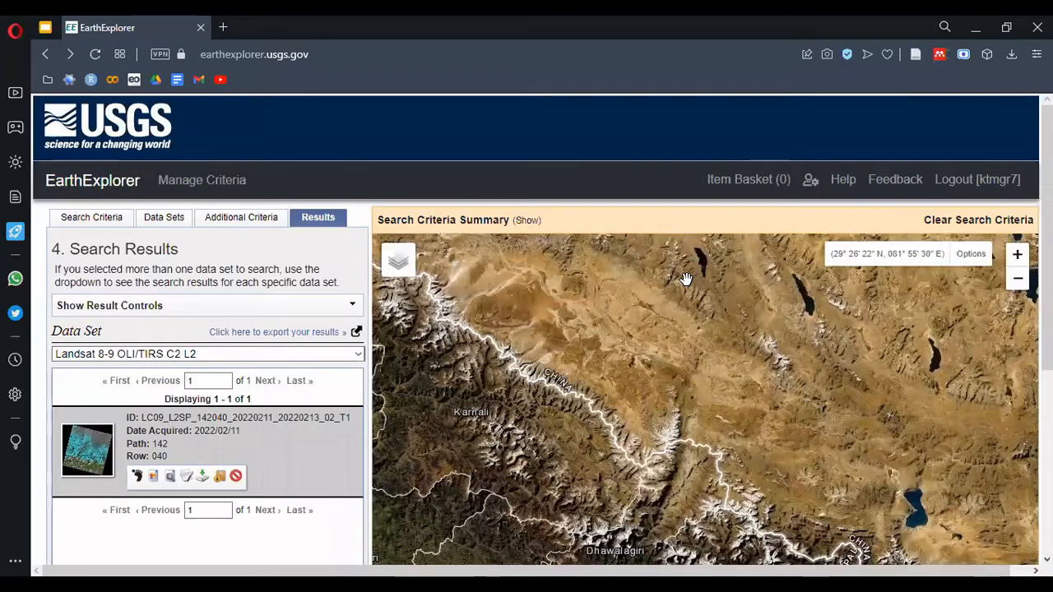